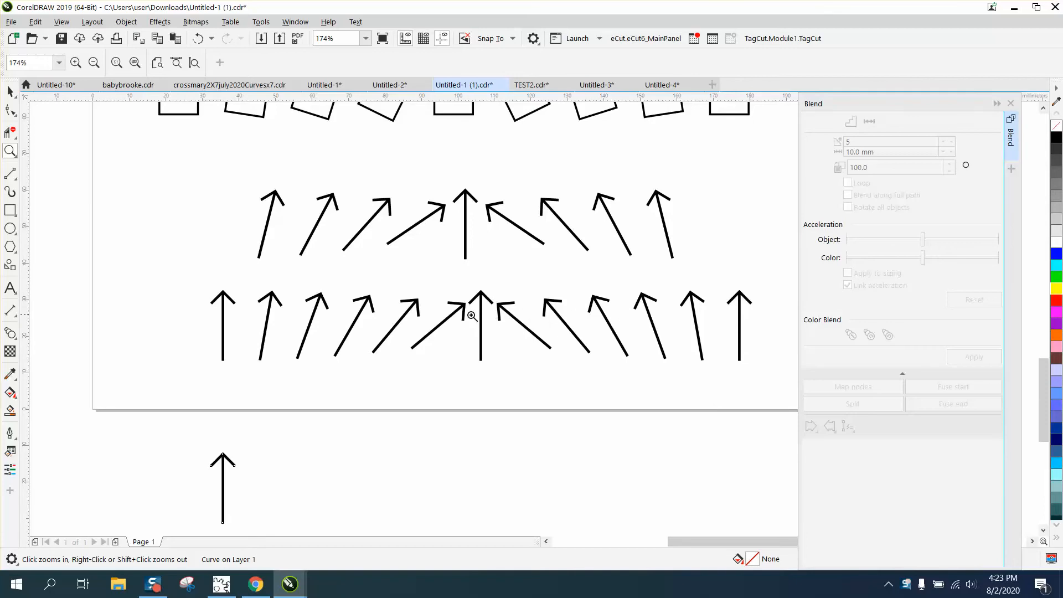
Copy the single arrow below the page horizontally, placing the duplicate about 149 mm to its right at the same height.
scroll(294, 339, down, 2)
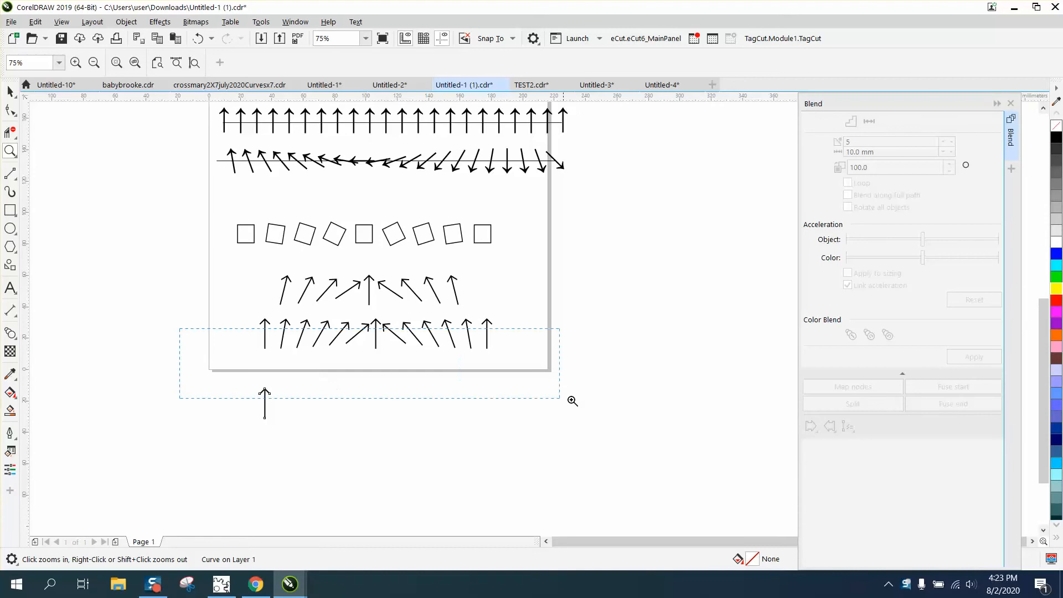
drag(573, 401, 588, 406)
click(10, 90)
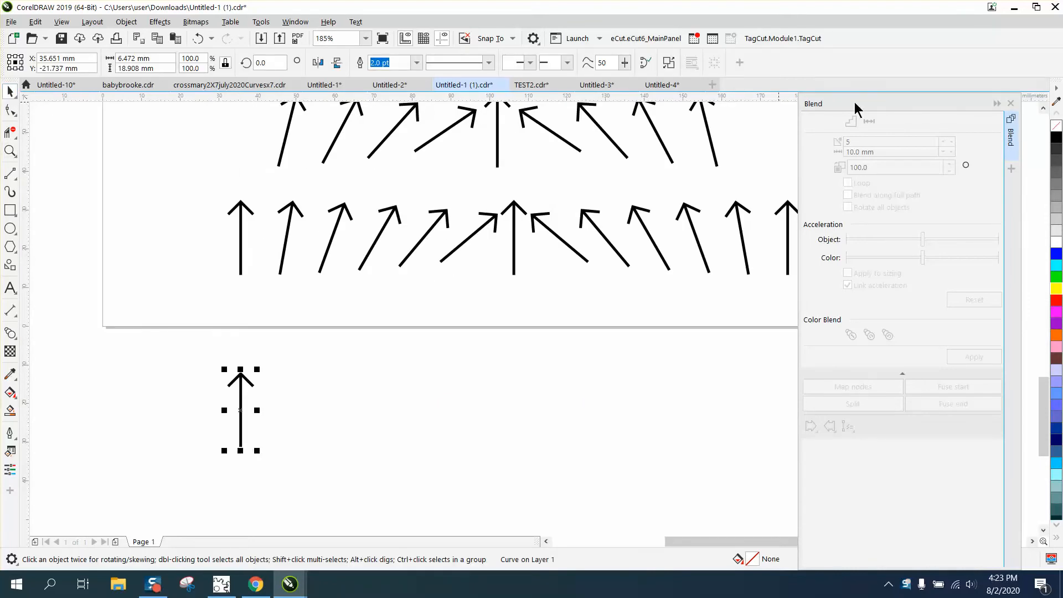
click(1017, 98)
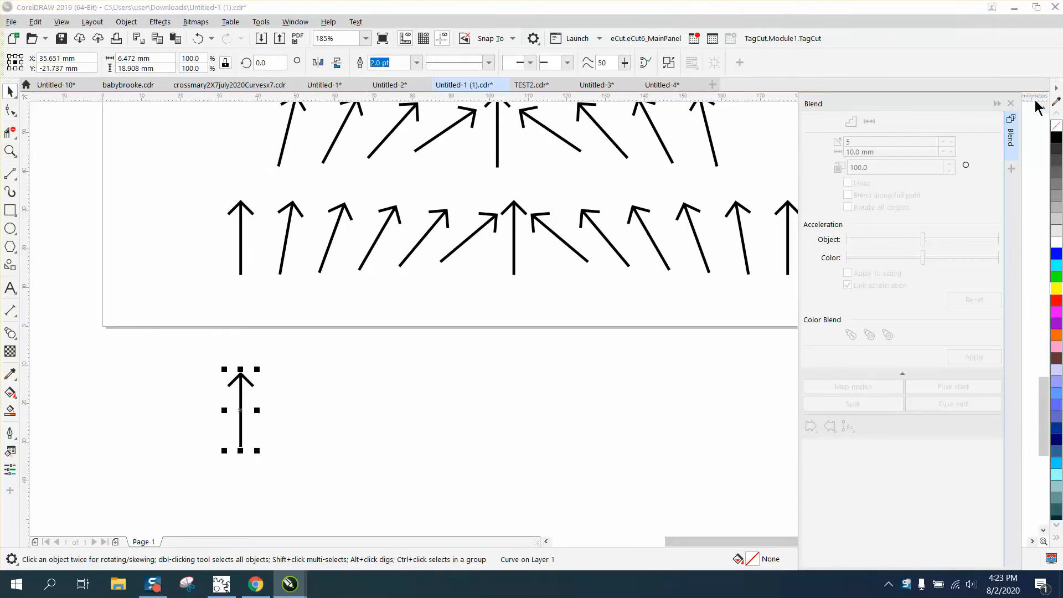
click(1010, 104)
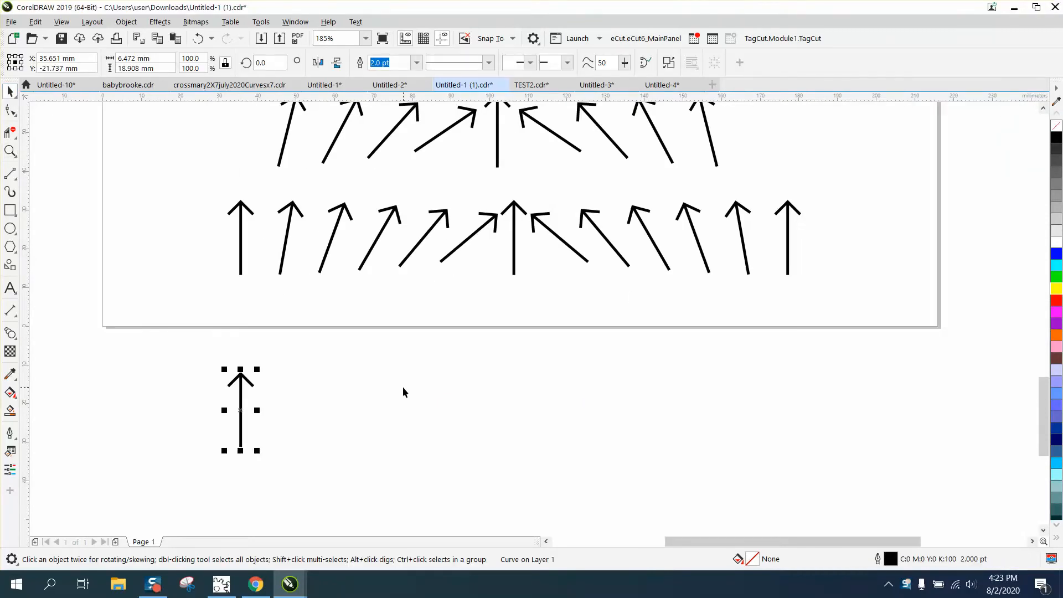
drag(241, 411, 817, 410)
Blend the two arrows below the page with 1 intermediate step and break the blend apart.
drag(185, 351, 850, 446)
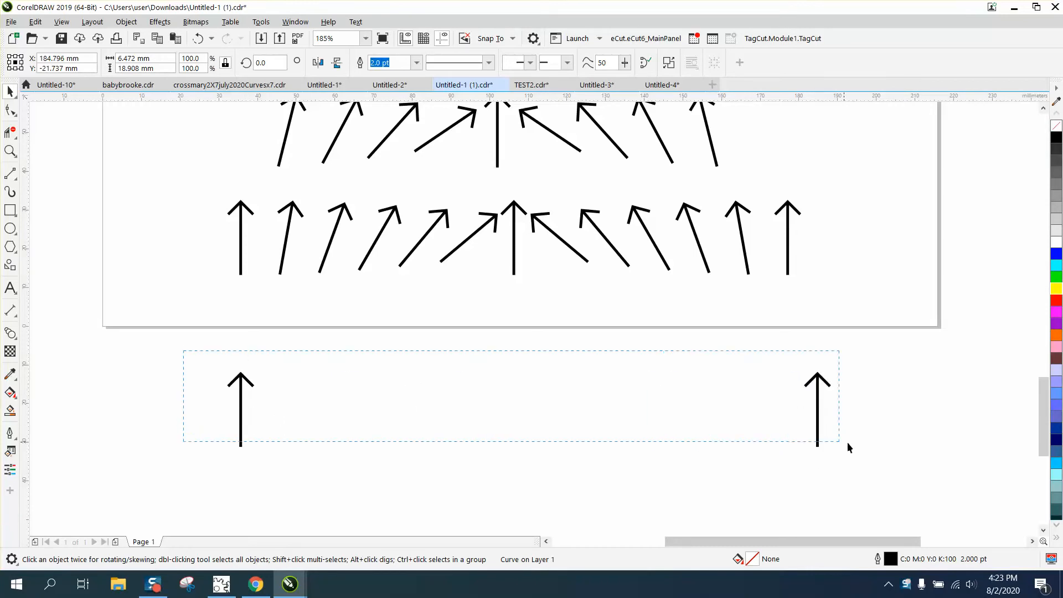
drag(905, 472, 905, 472)
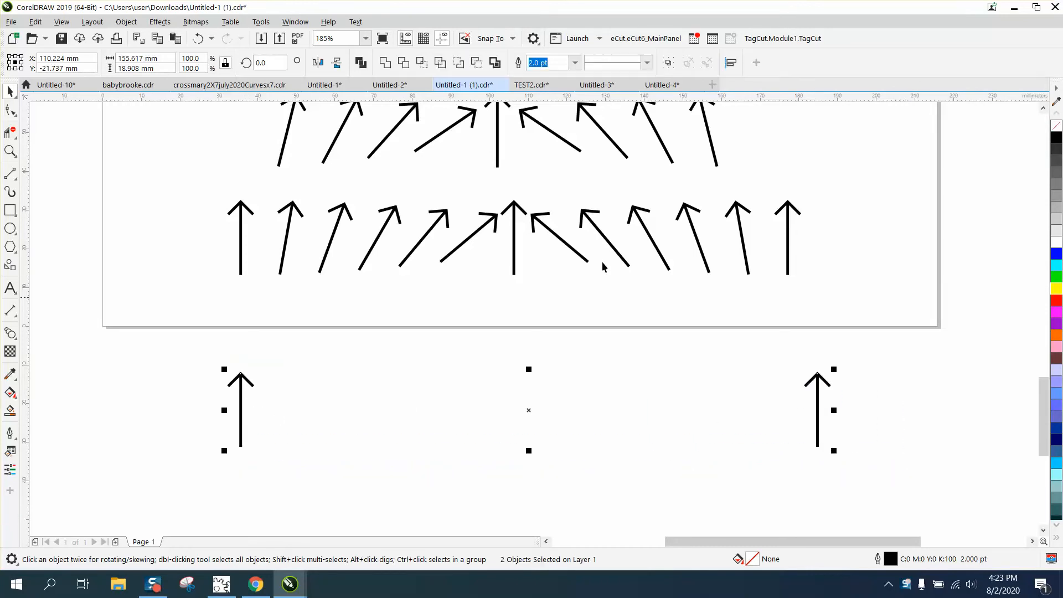
click(160, 22)
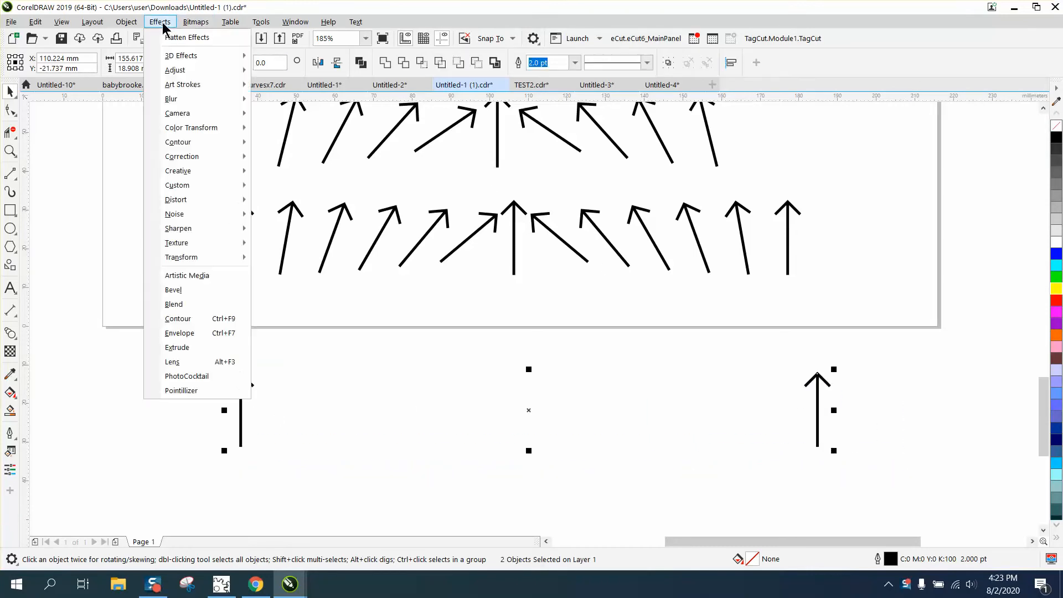
click(174, 304)
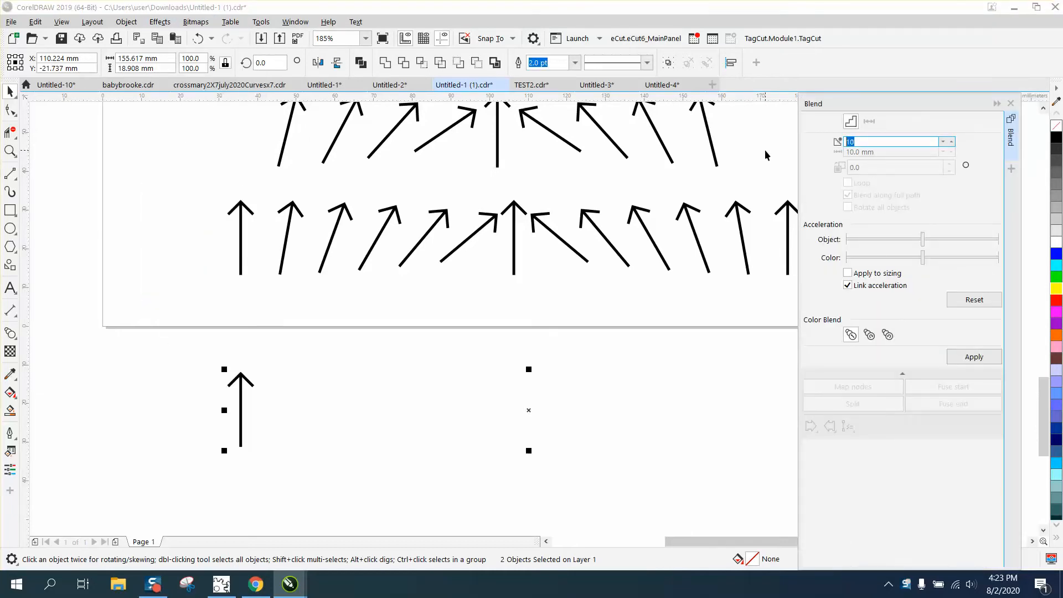
text(1)
click(974, 356)
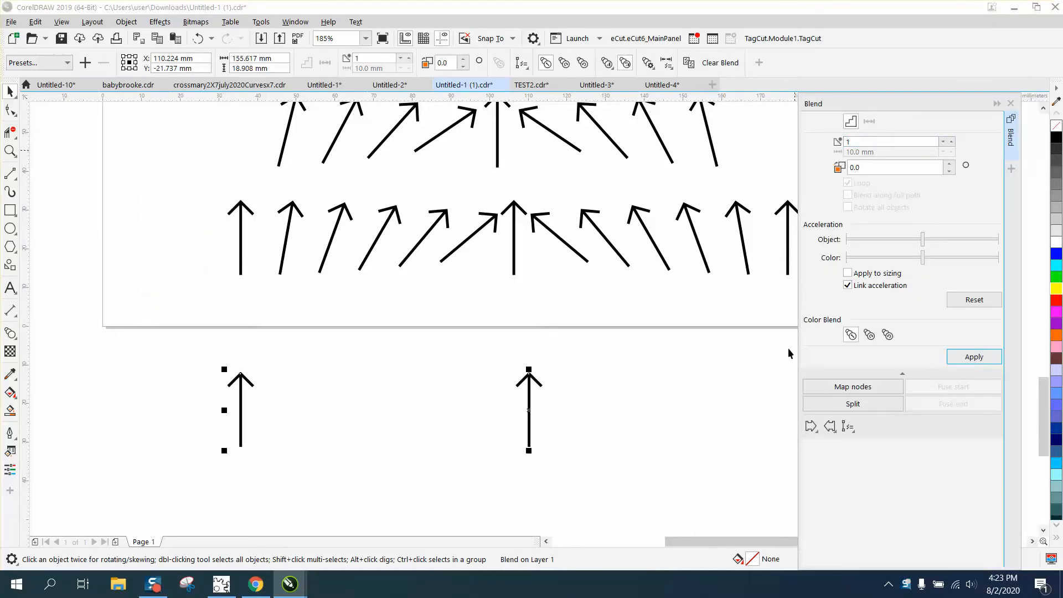
click(1011, 103)
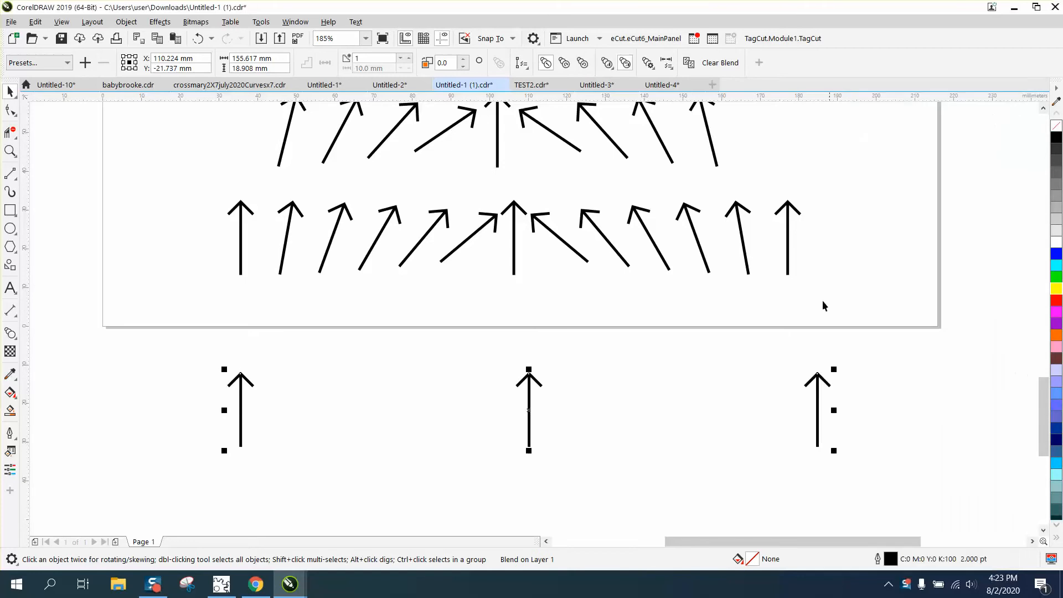
click(127, 21)
click(183, 320)
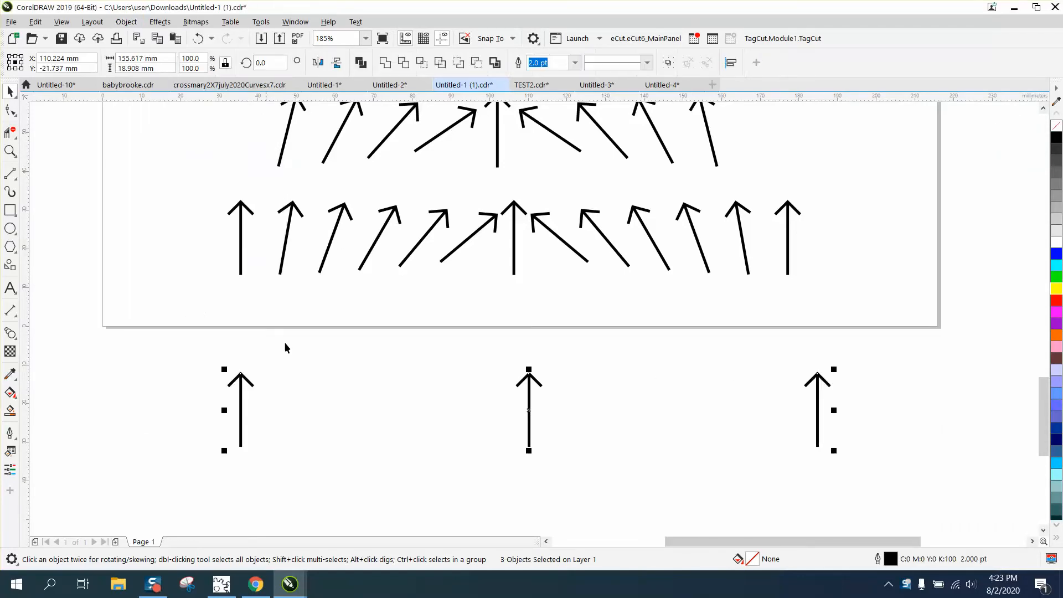
Blend the leftmost arrow below the page to the middle arrow using 5 intermediate steps.
click(10, 333)
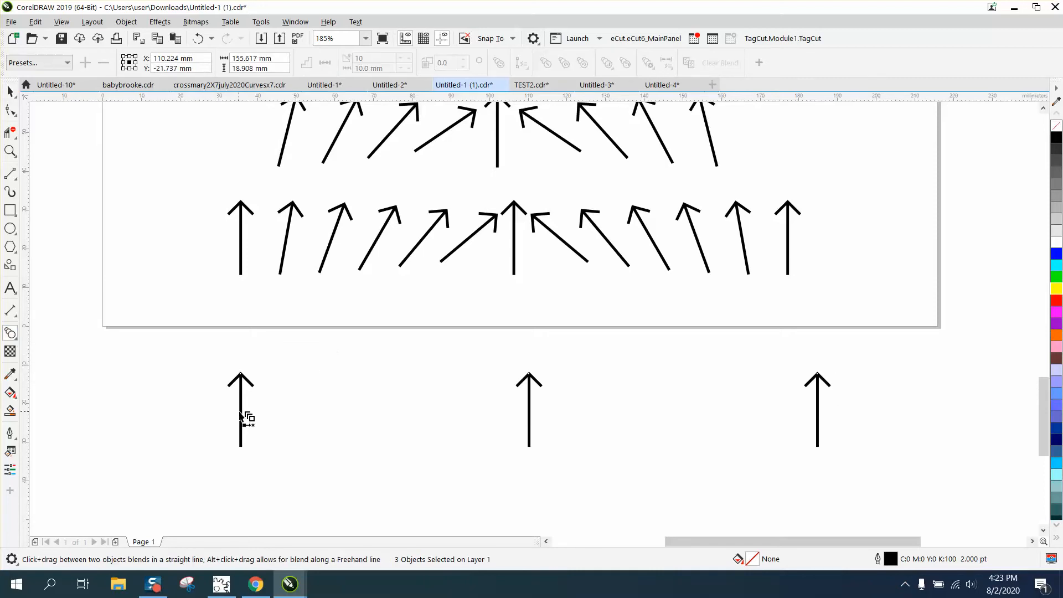
drag(241, 411, 530, 417)
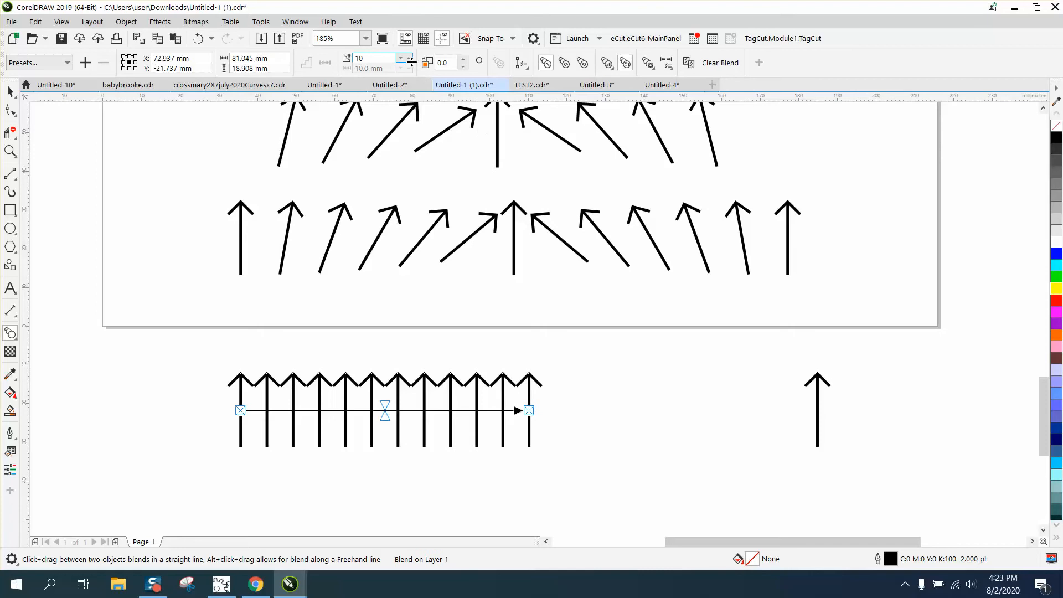
click(403, 62)
click(403, 62)
click(402, 62)
click(403, 62)
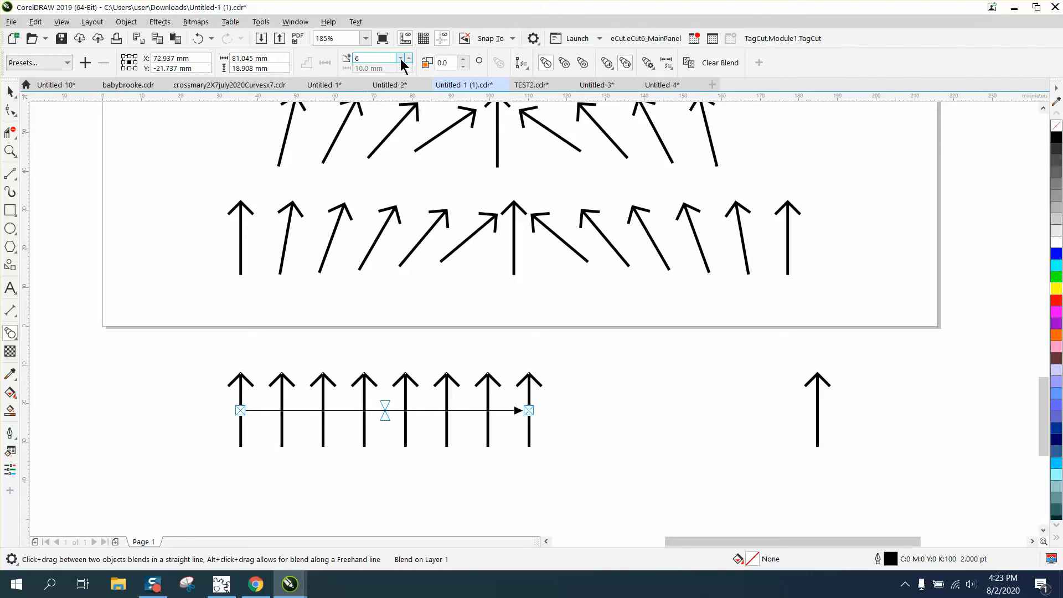
click(401, 62)
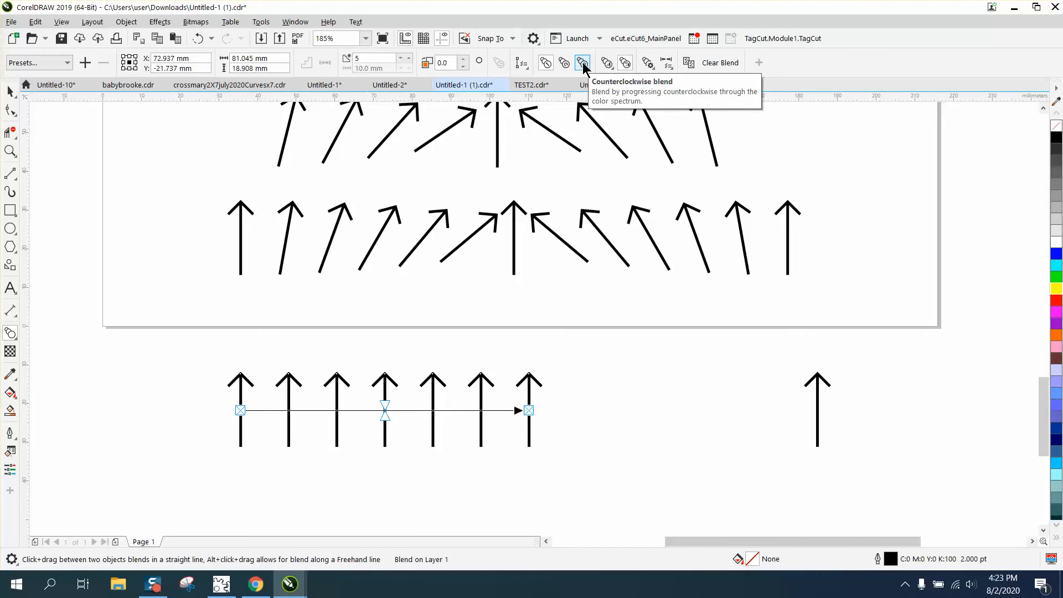
Set the blend direction to -65 degrees so the intermediate arrows lean progressively toward the middle arrow.
click(565, 63)
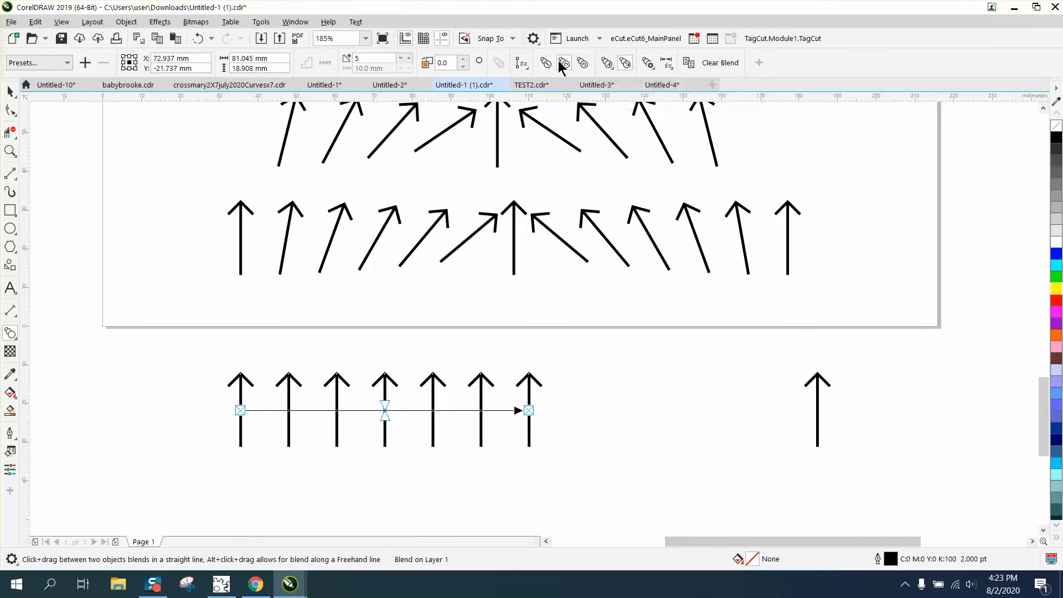
click(461, 59)
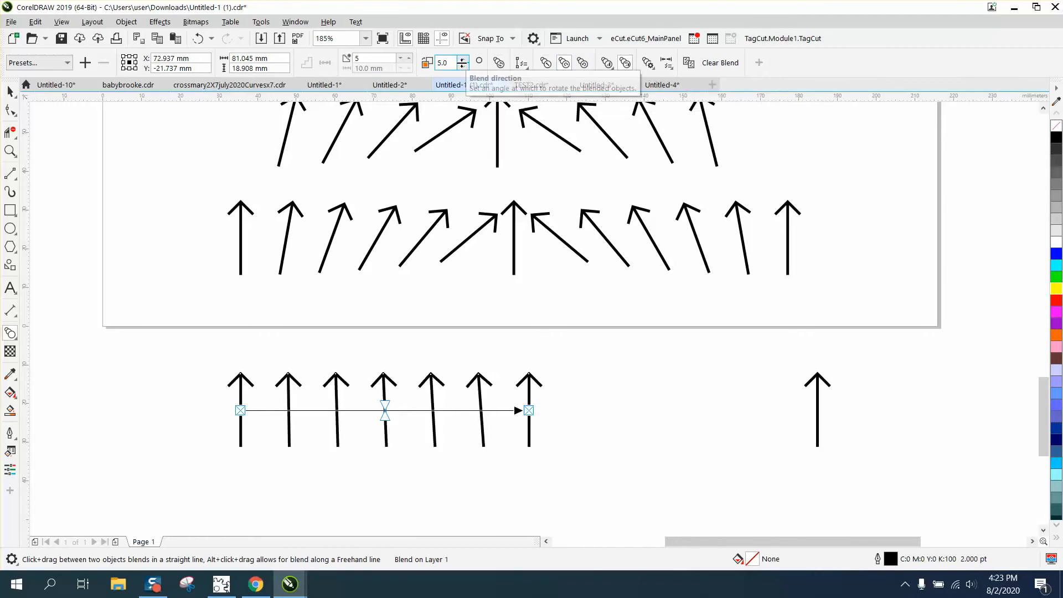
click(461, 65)
click(461, 65)
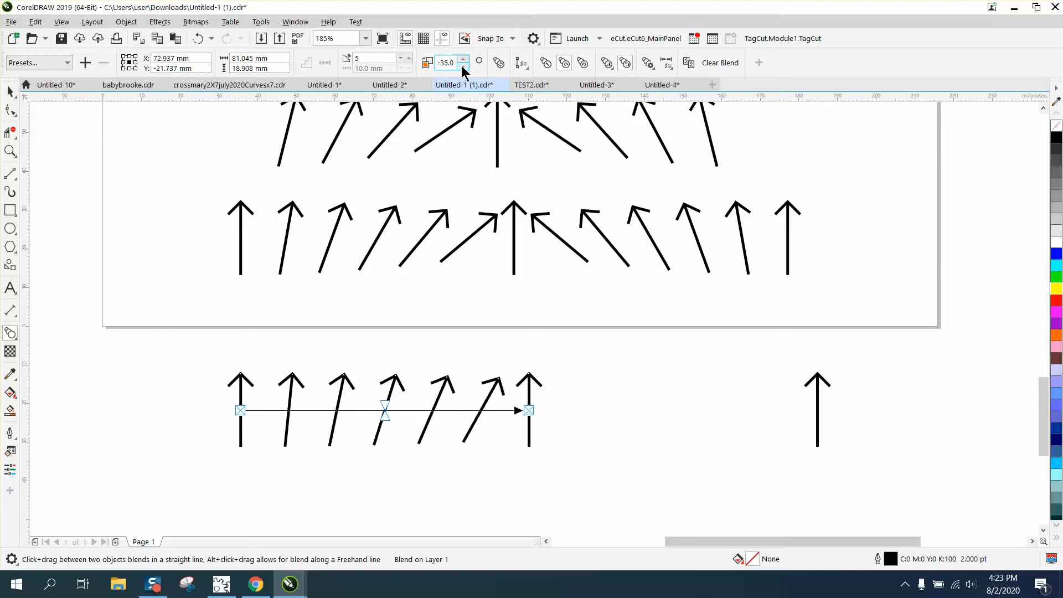
click(461, 65)
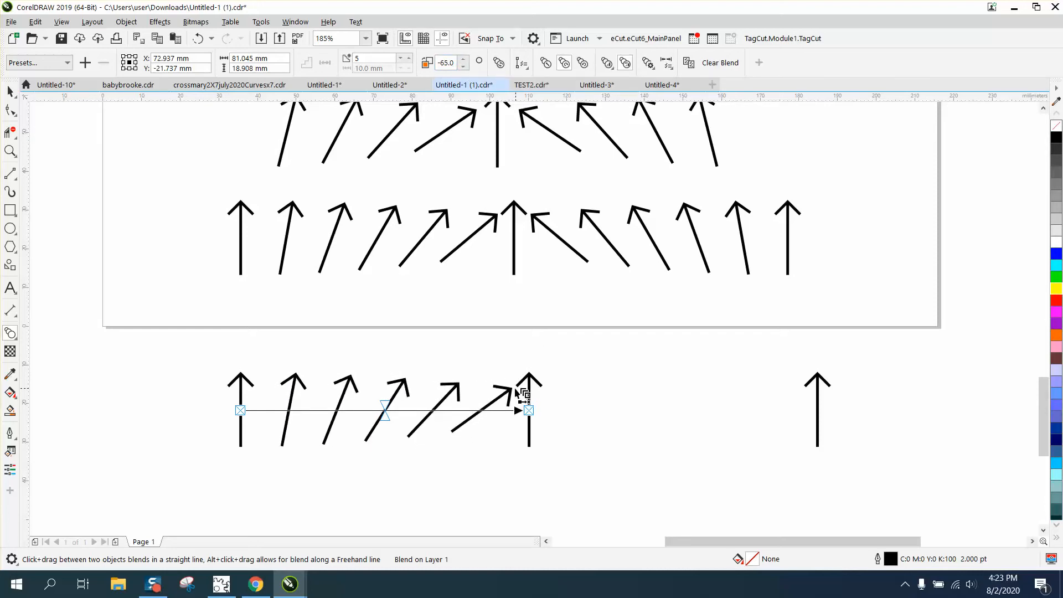
Break the rotated blend between the left and middle arrows apart and clear the selection.
click(10, 92)
drag(195, 352, 637, 438)
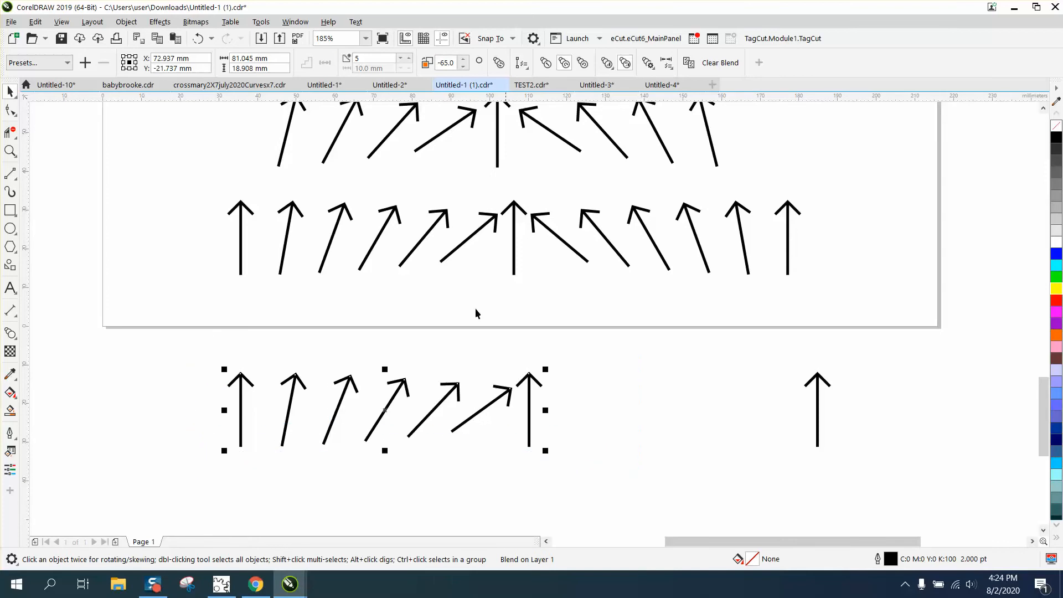
click(133, 25)
click(130, 132)
click(93, 21)
mouse_move(126, 21)
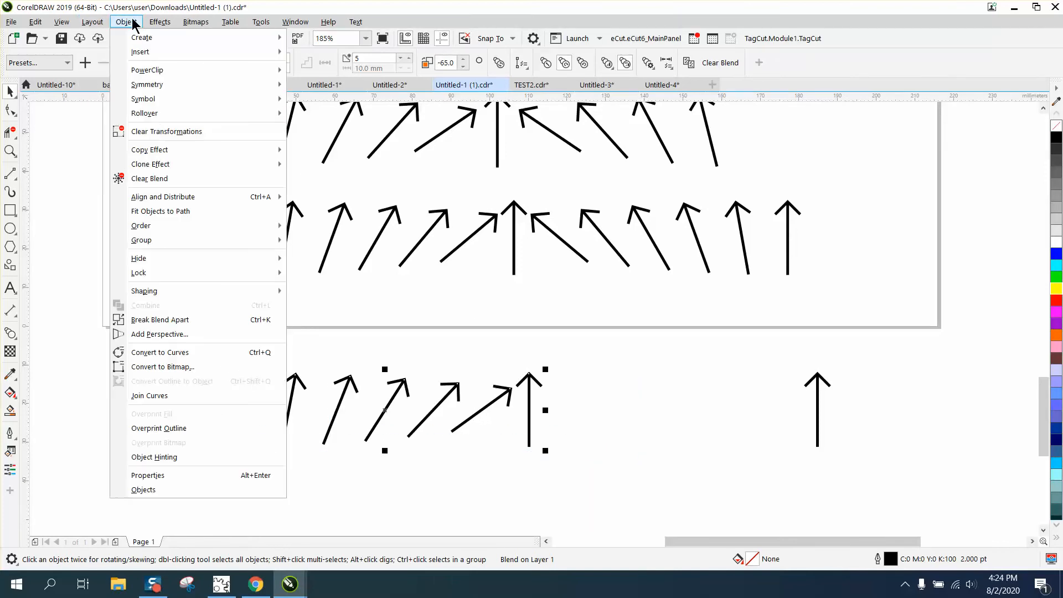
click(179, 324)
click(608, 363)
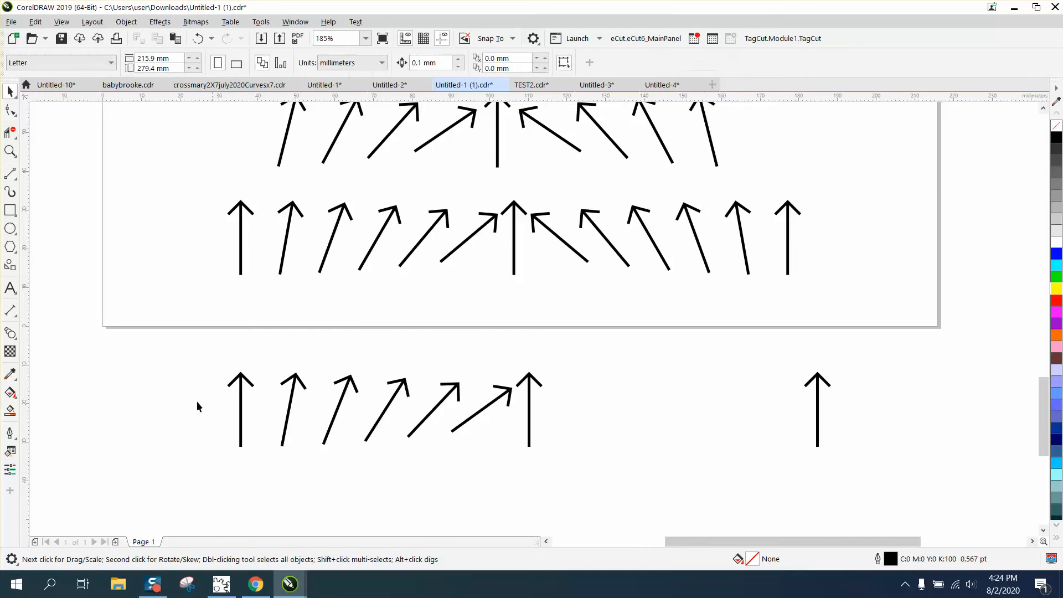
Blend the middle arrow to the rightmost arrow below the page using 4 intermediate steps.
click(10, 332)
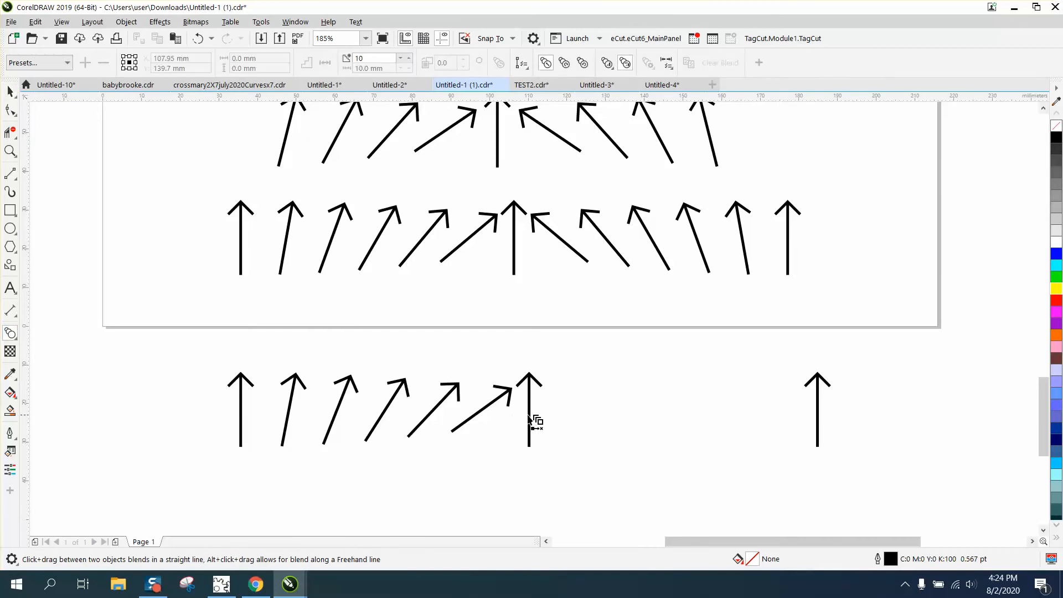
drag(531, 418, 819, 415)
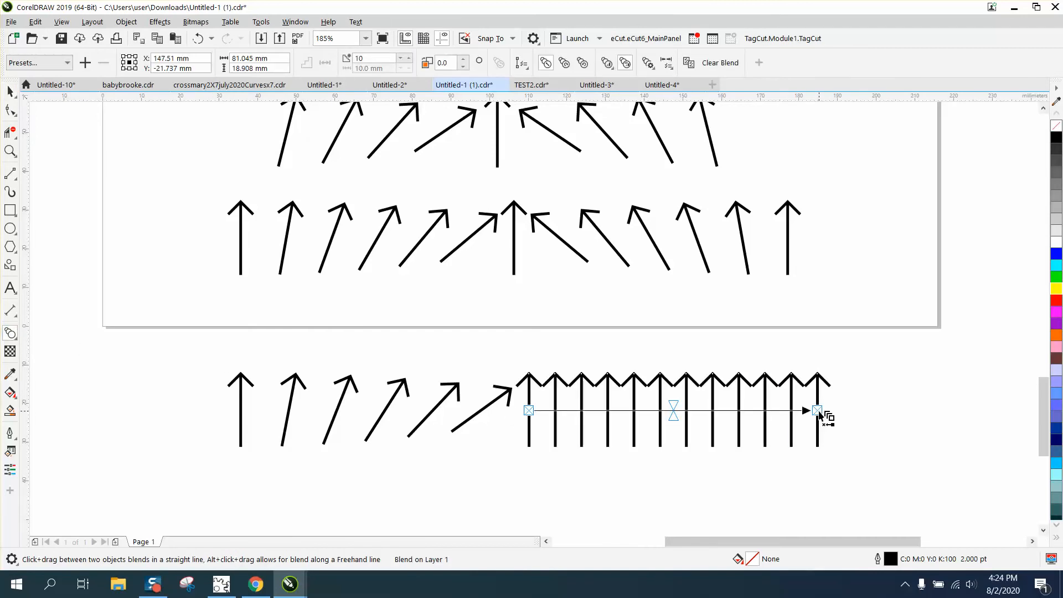
click(399, 58)
click(398, 58)
click(399, 58)
click(398, 58)
click(399, 58)
click(399, 57)
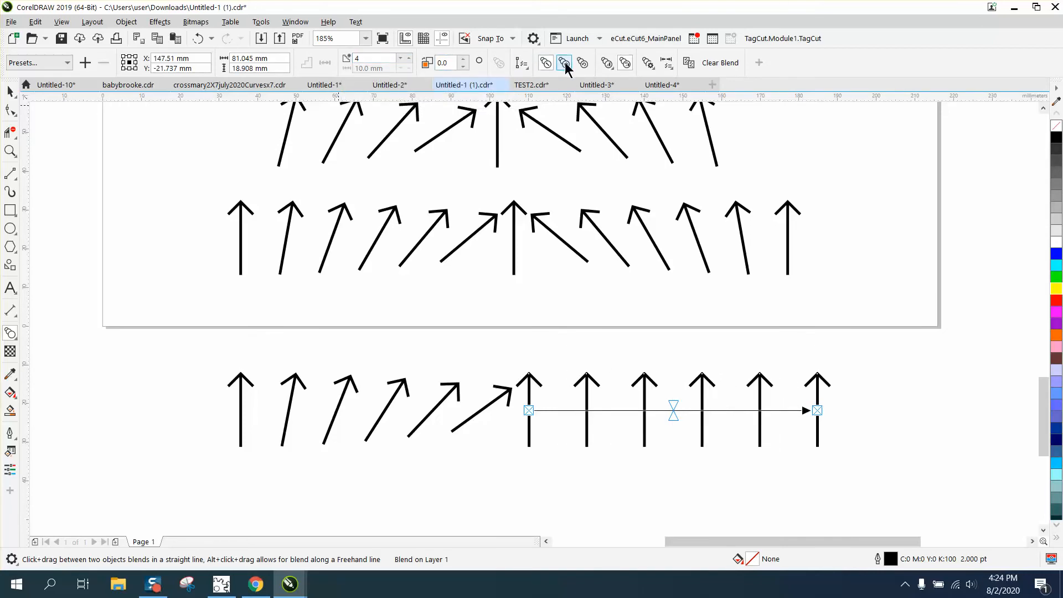
Set the blend direction of the right-hand blend to 40 degrees.
click(463, 66)
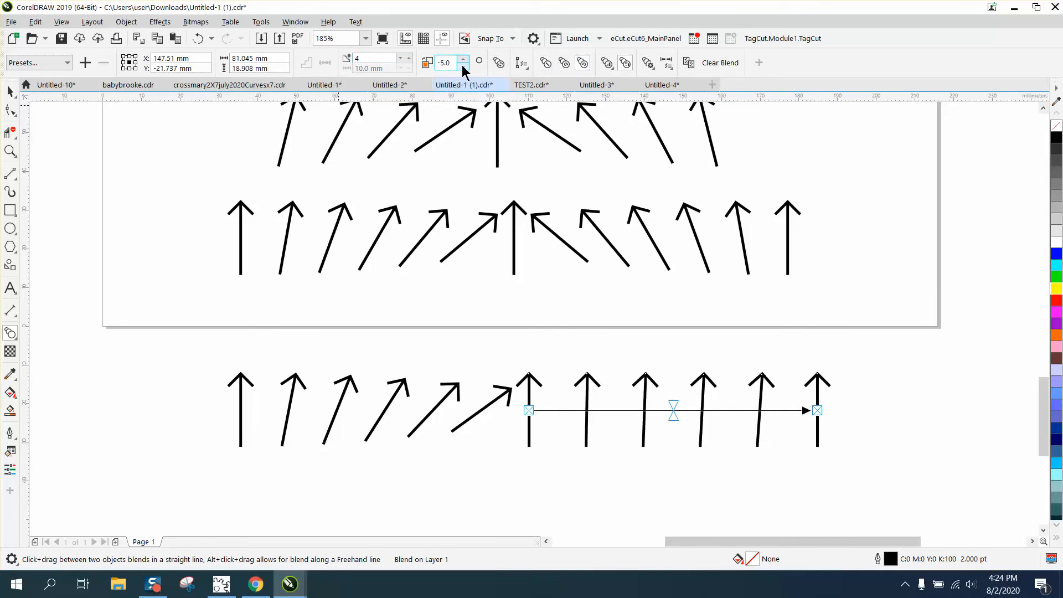
click(463, 59)
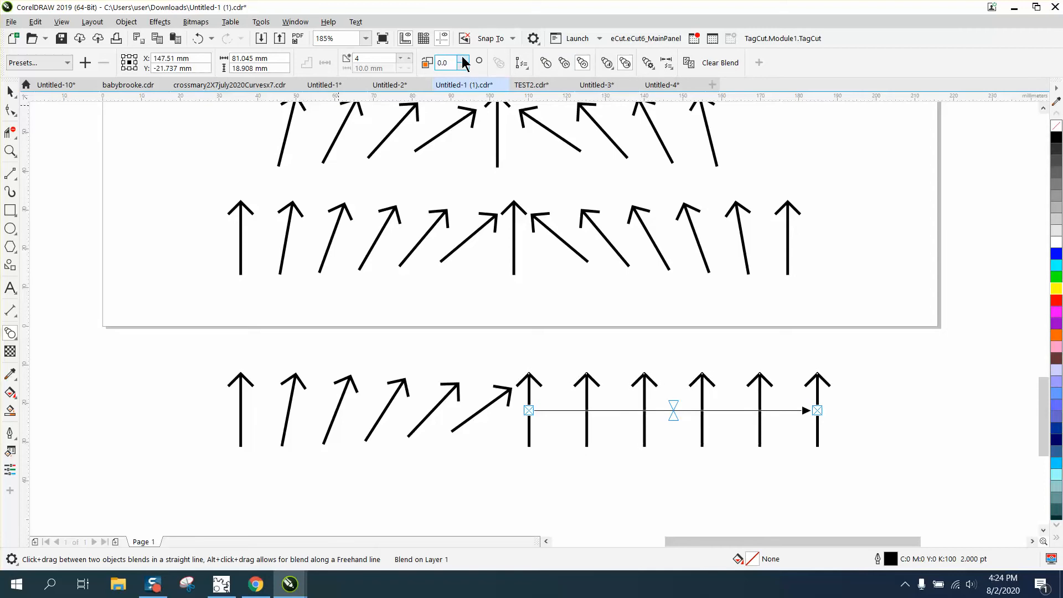
click(462, 58)
click(462, 58)
click(463, 59)
click(463, 59)
click(463, 59)
click(463, 59)
click(462, 58)
click(463, 58)
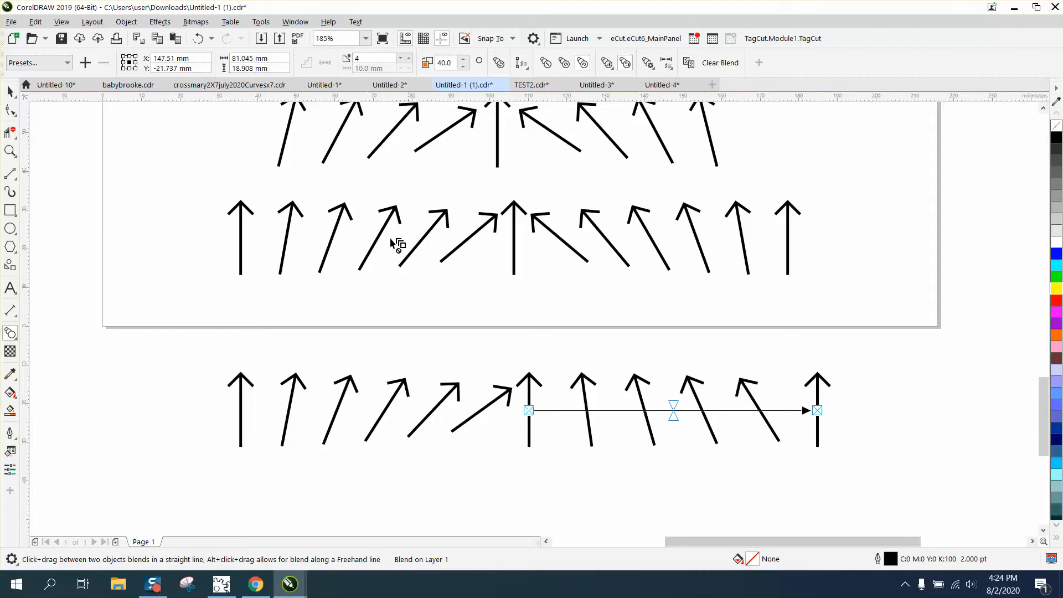
Break the right-hand blend apart and delete its intermediate arrows.
click(13, 91)
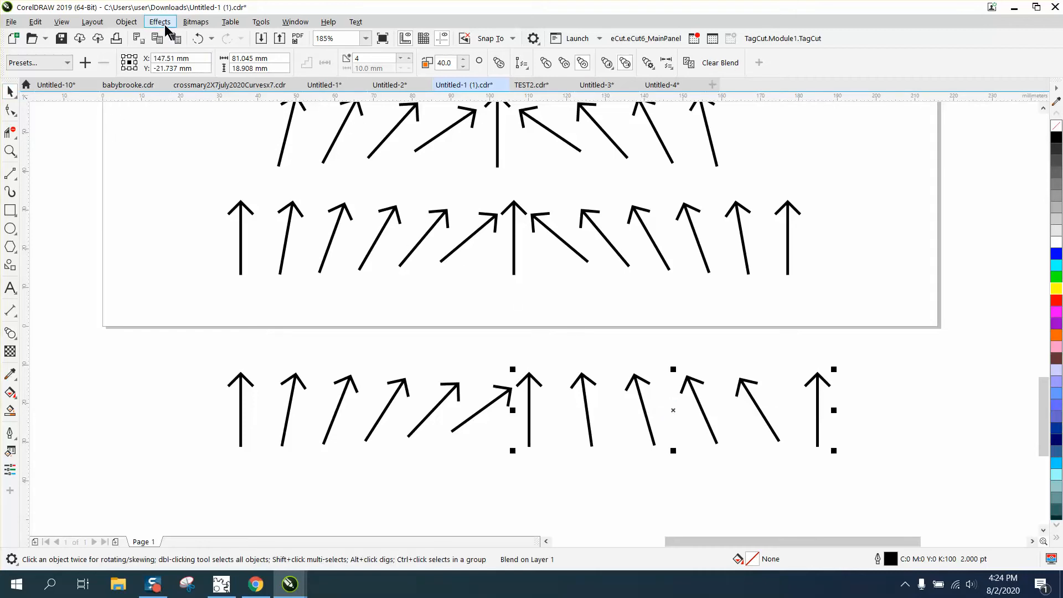
click(127, 21)
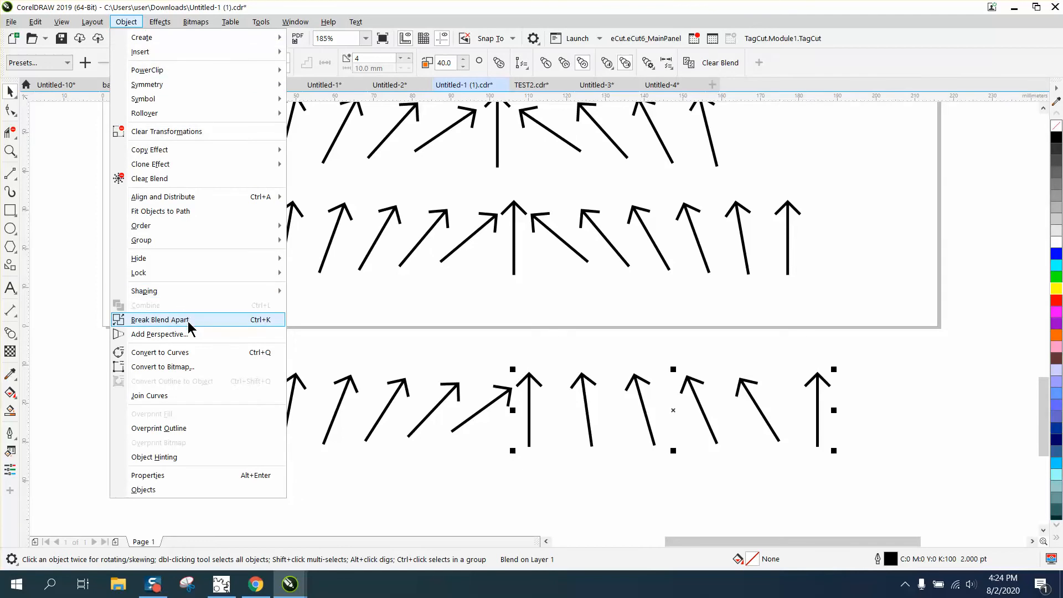
click(155, 318)
click(605, 446)
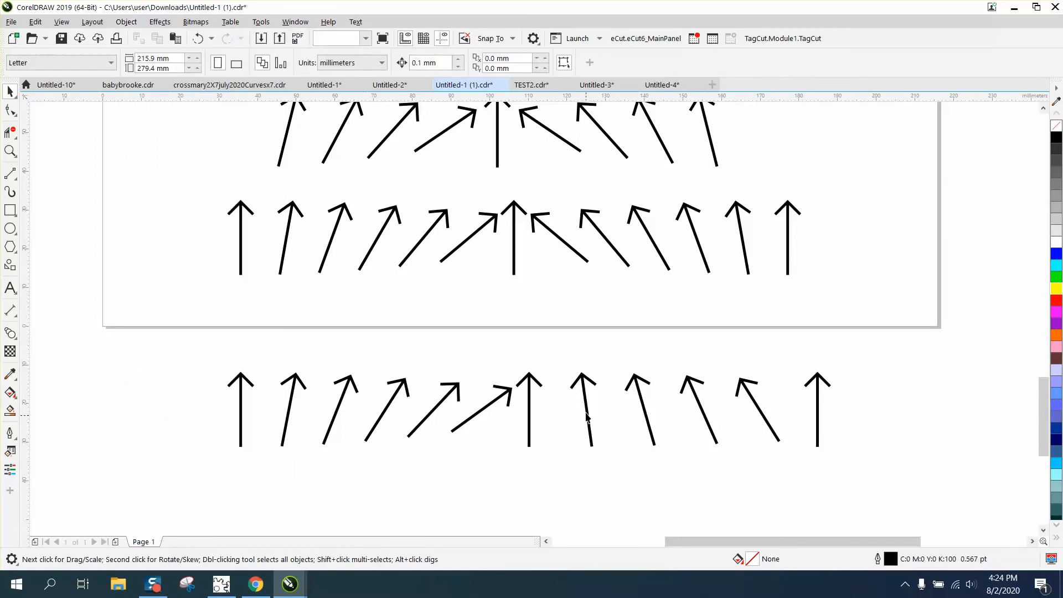
click(576, 381)
key(Delete)
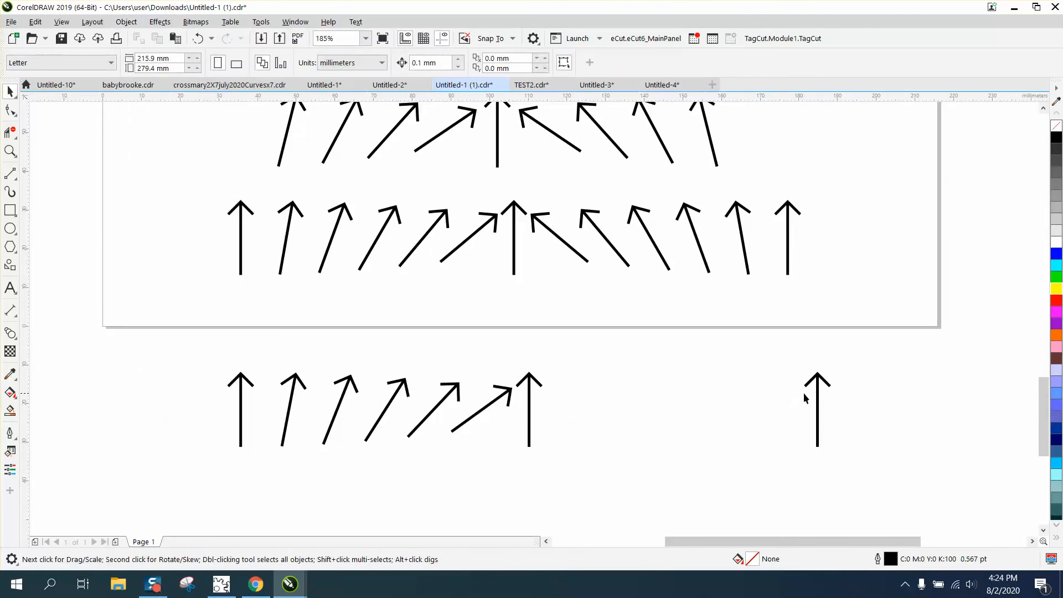
Delete the lone arrow at the far right below the page.
click(815, 393)
key(Delete)
Group the remaining arrows below the page and place a horizontally mirrored copy directly to the right of the group.
drag(596, 483, 596, 483)
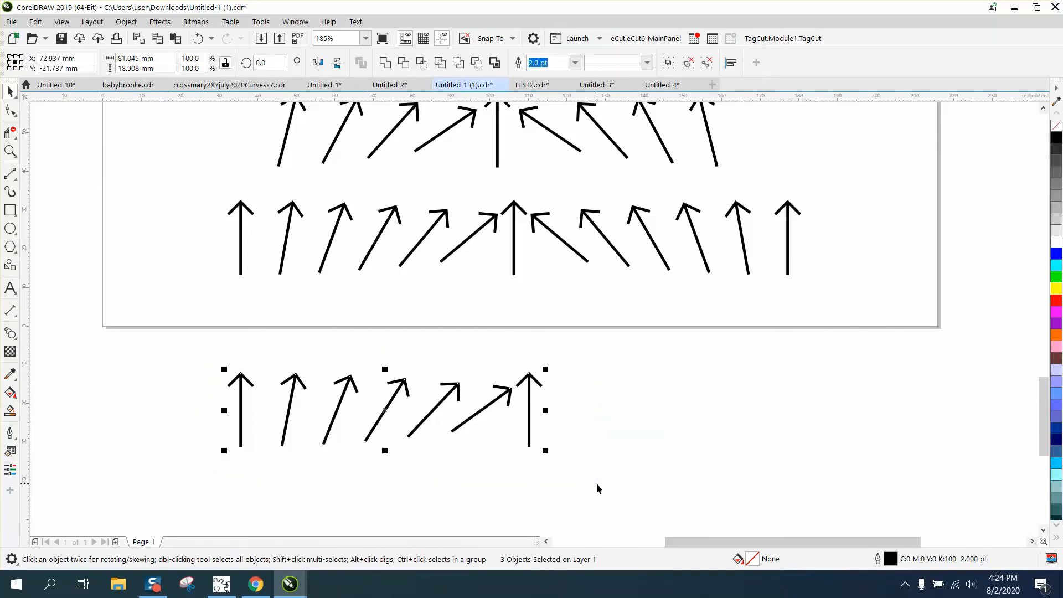
key(ctrl+g)
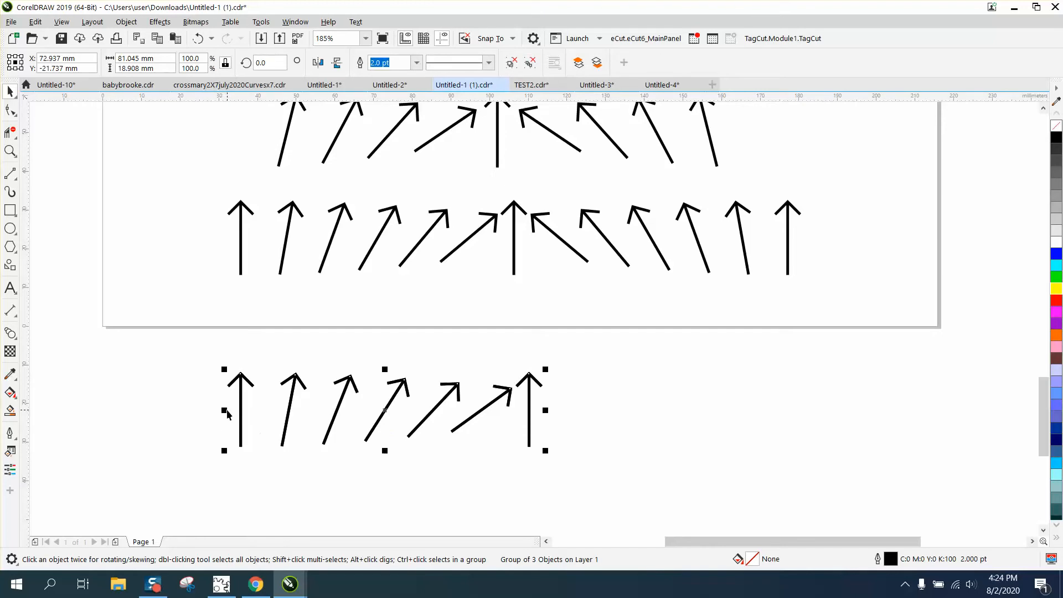
drag(224, 409, 858, 410)
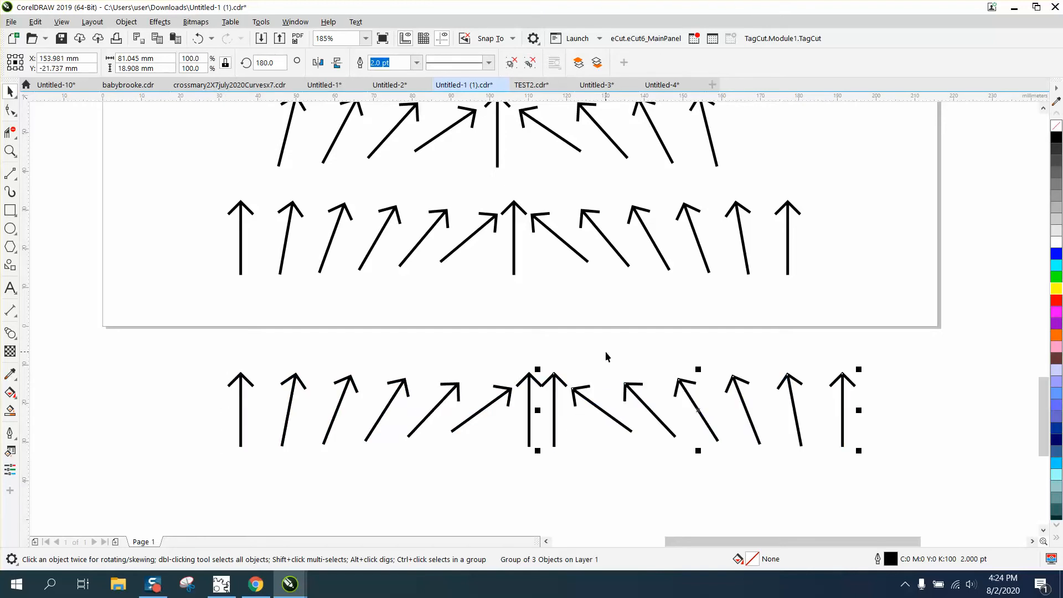
Nudge the mirrored arrow group left until its inner upright arrow coincides with the upright arrow of the original group.
key(Left)
key(Left)
key(Left)
key(Left)
key(Left)
key(Left)
key(Left)
key(Left)
key(Left)
key(Left)
key(Left)
key(Left)
key(Left)
key(Left)
key(Left)
key(Left)
key(Left)
key(Left)
key(Left)
key(Left)
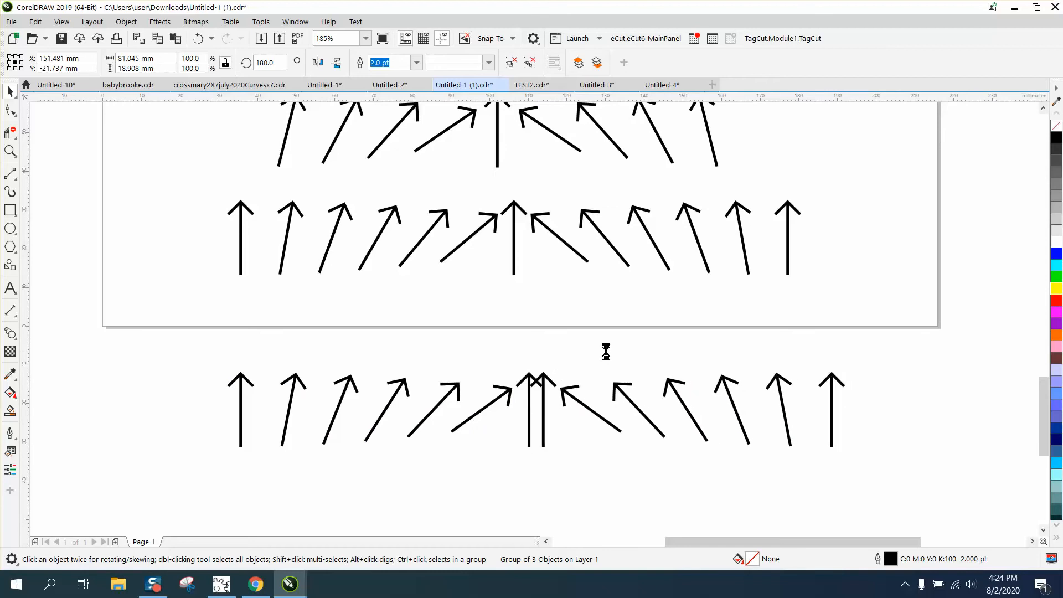
key(Left)
key(Left)
key(Left)
key(Left)
key(Left)
key(Left)
key(Left)
key(Left)
key(Left)
key(Left)
key(Left)
key(Left)
key(Left)
key(Left)
key(Left)
key(Left)
key(Left)
key(Left)
key(Left)
key(Left)
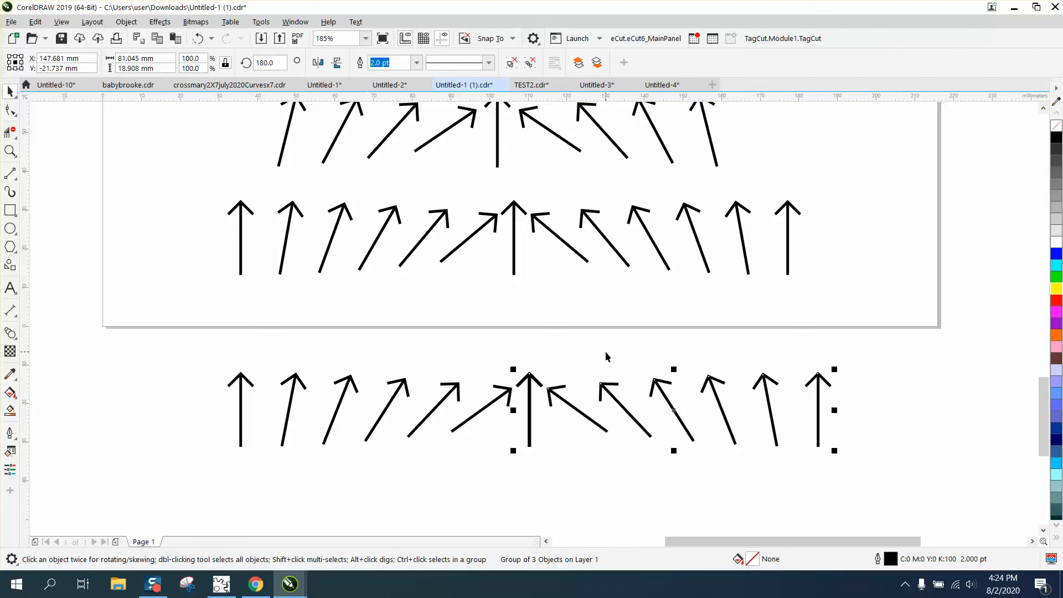
Ungroup the mirrored arrow copy and its nested group of five tilted arrows.
click(126, 21)
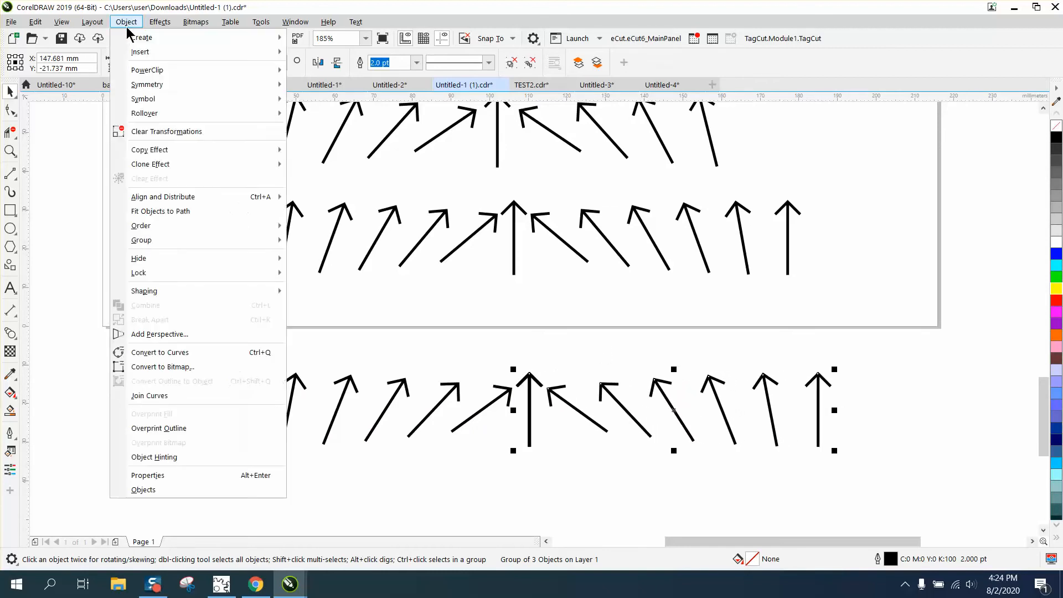
mouse_move(283, 244)
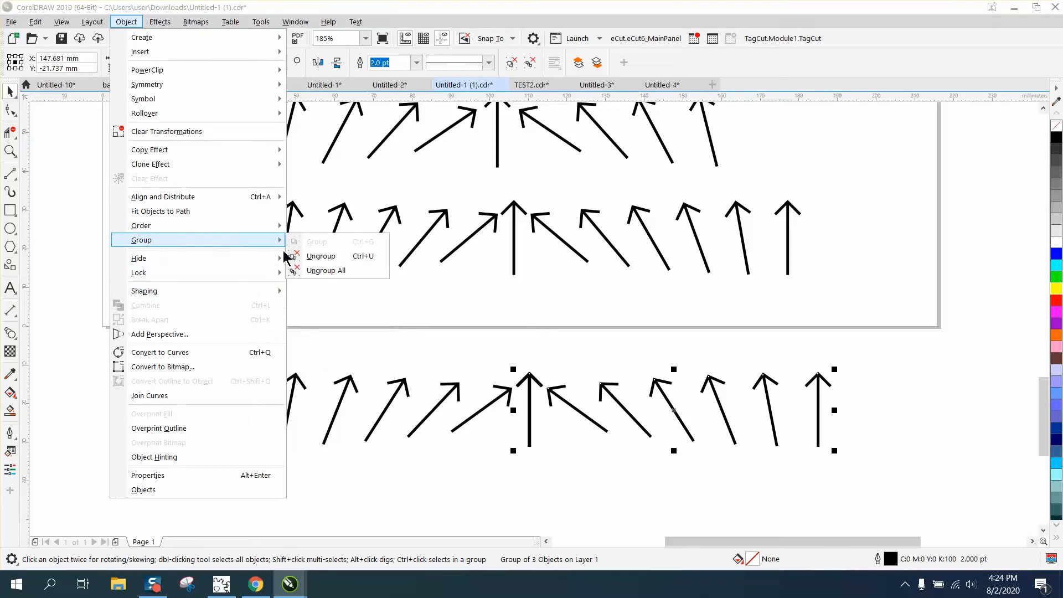
click(312, 256)
drag(454, 342, 615, 435)
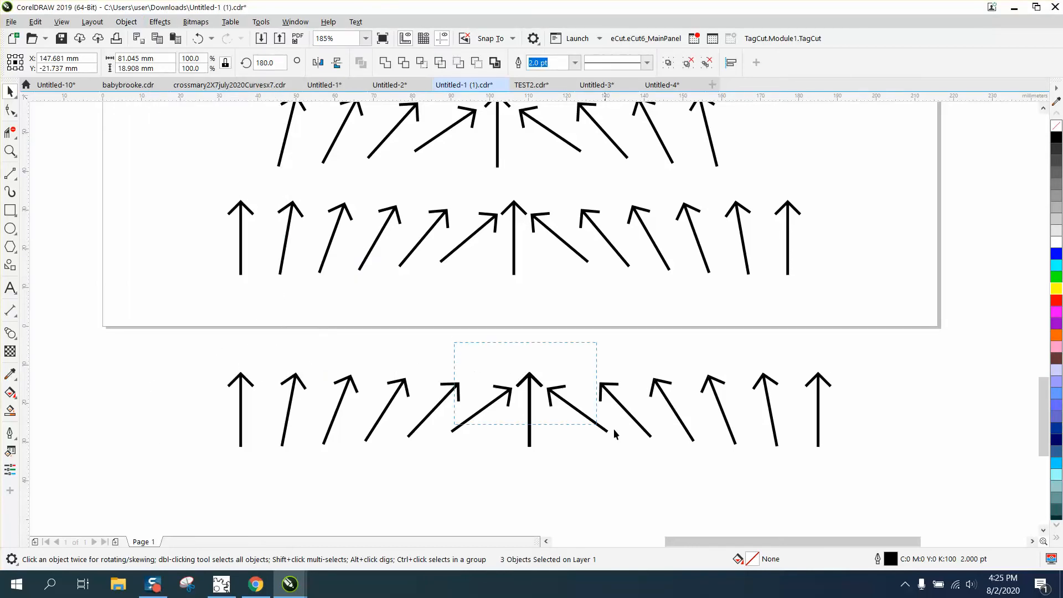
drag(924, 492, 925, 493)
click(127, 21)
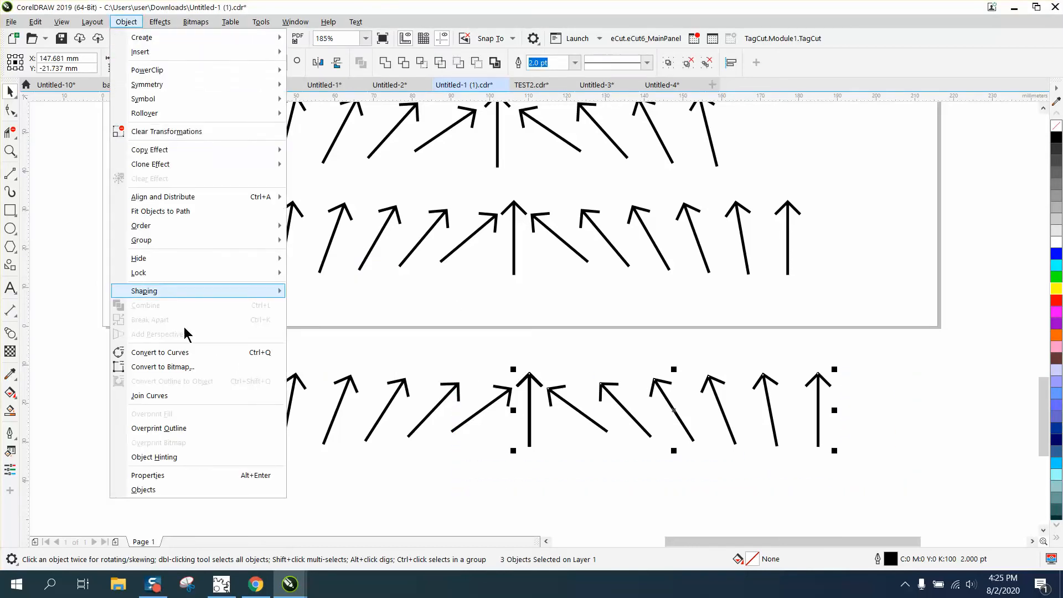
click(417, 458)
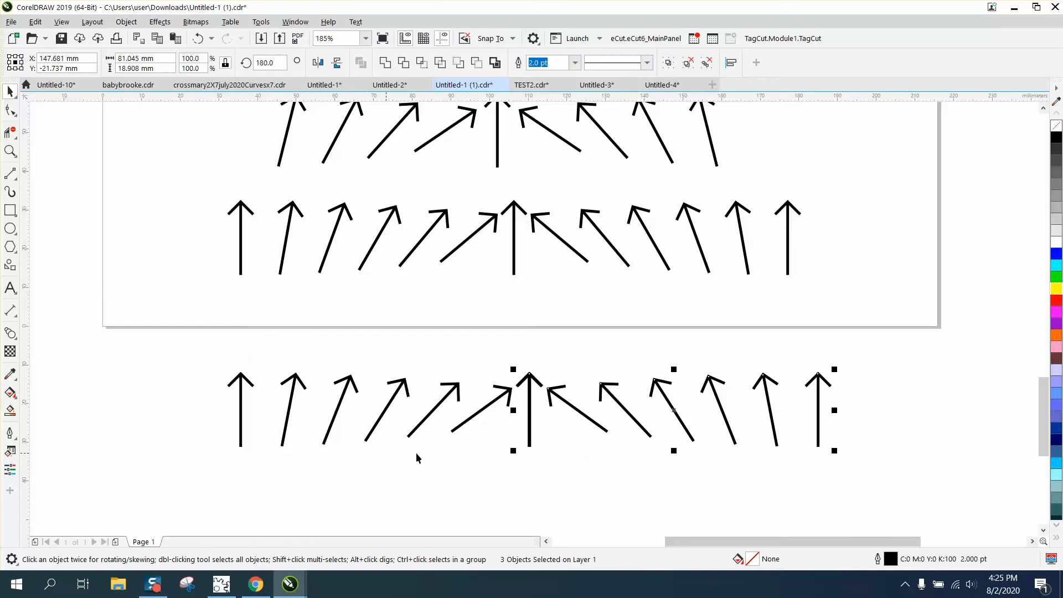
click(636, 433)
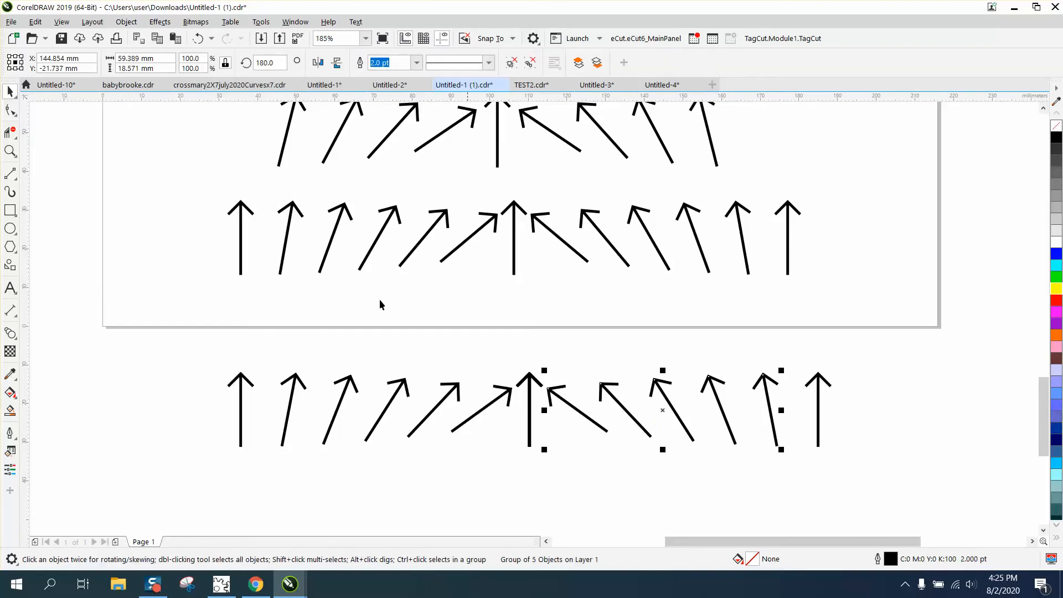
click(126, 21)
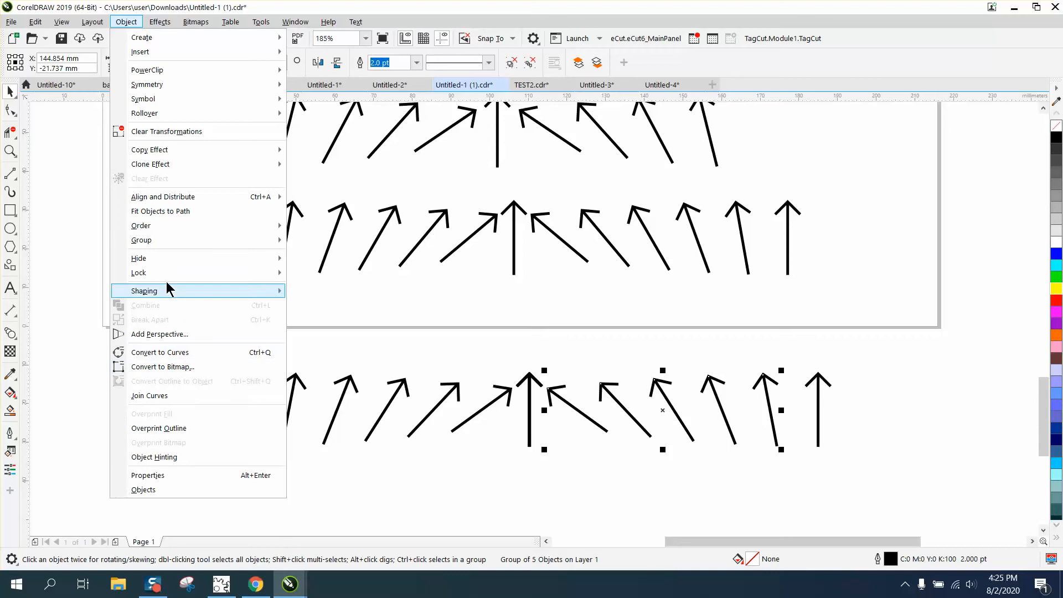
mouse_move(163, 243)
click(339, 256)
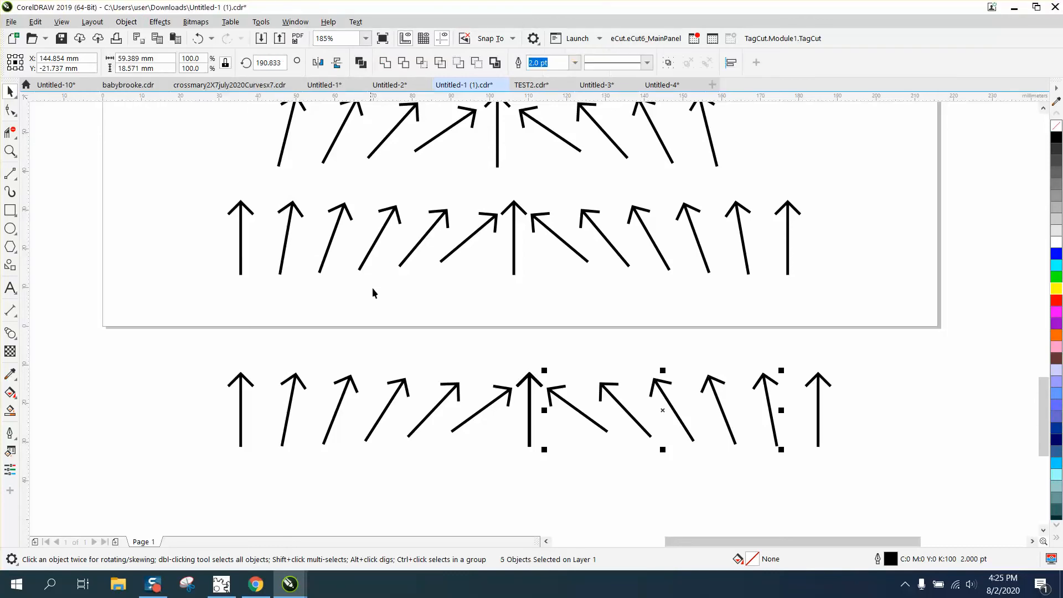
Delete the duplicate upright arrow at the centre of the row below the page.
click(505, 344)
click(556, 396)
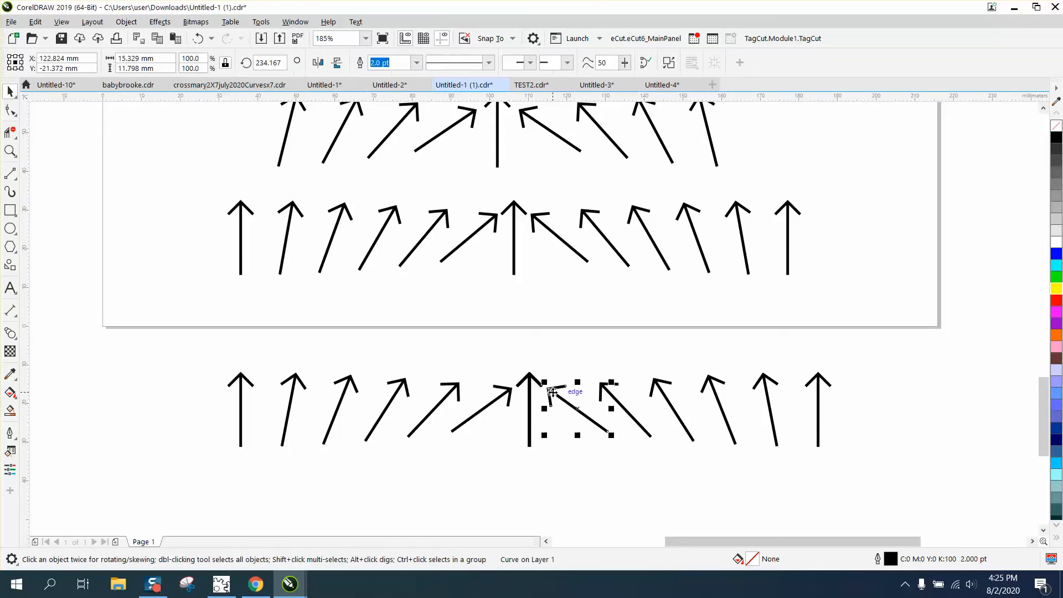
click(529, 376)
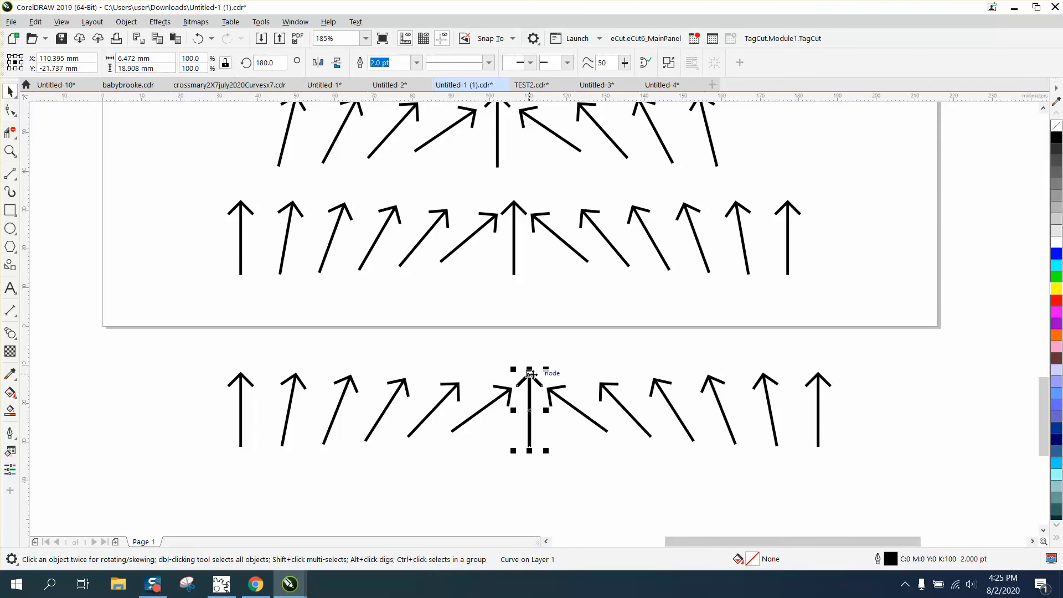
click(536, 376)
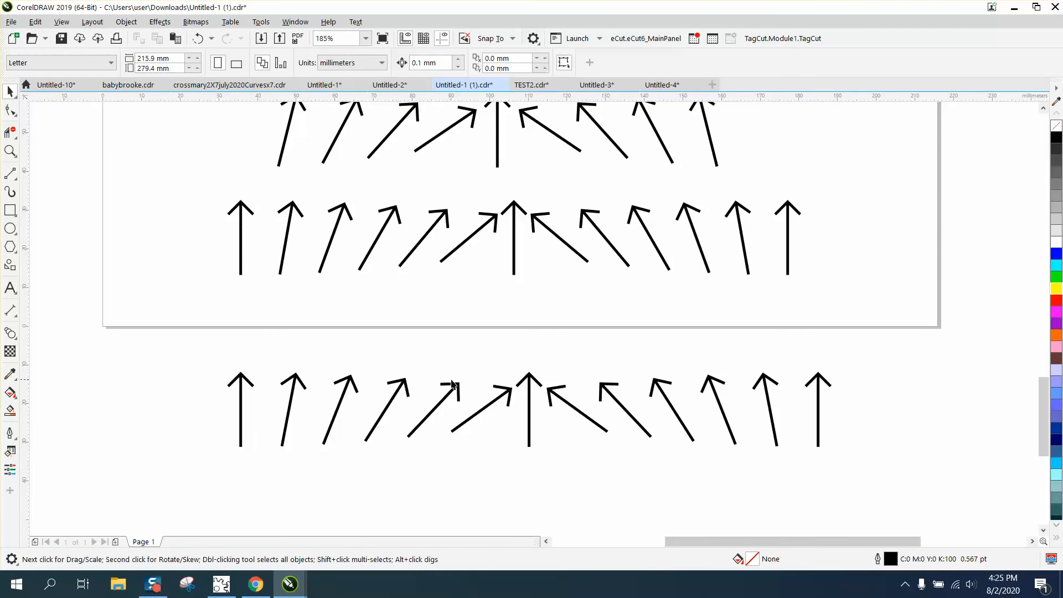
Examine the rows of squares and arrows under the rotation heading on the page.
scroll(453, 384, down, 3)
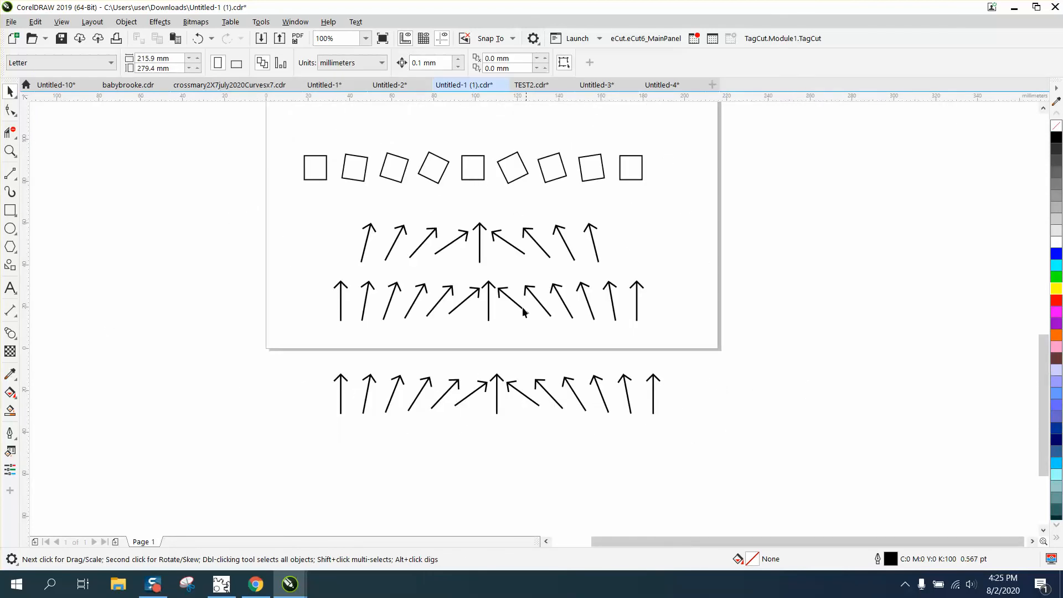
scroll(523, 311, down, 3)
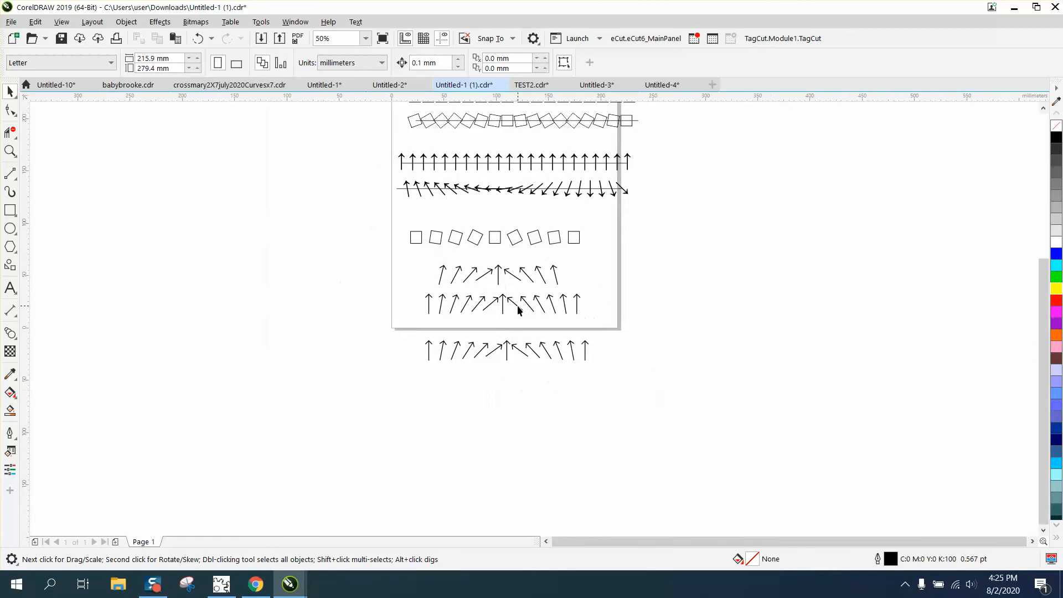
click(14, 154)
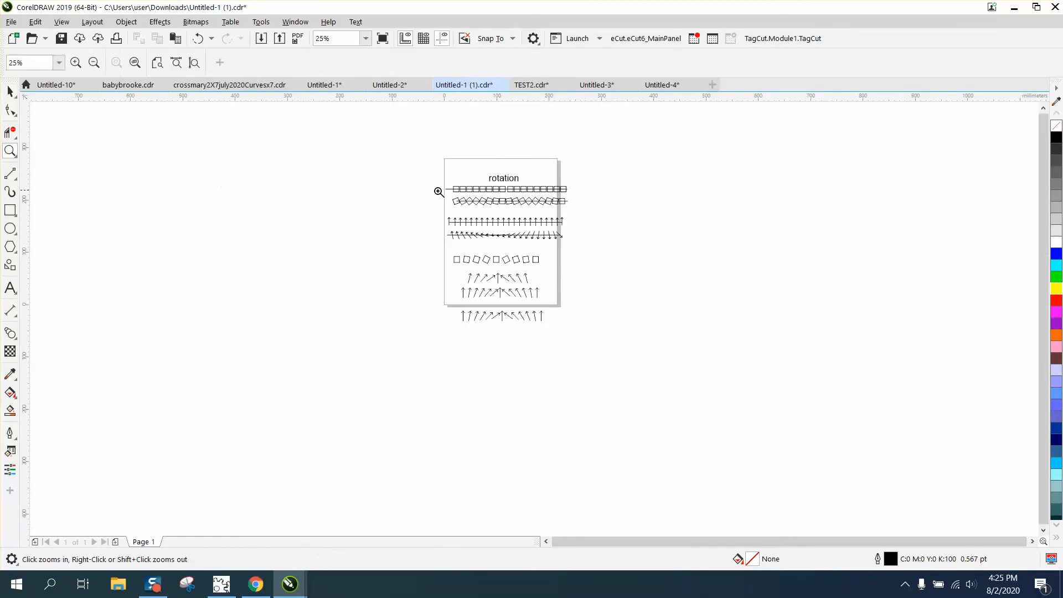
drag(445, 178, 612, 231)
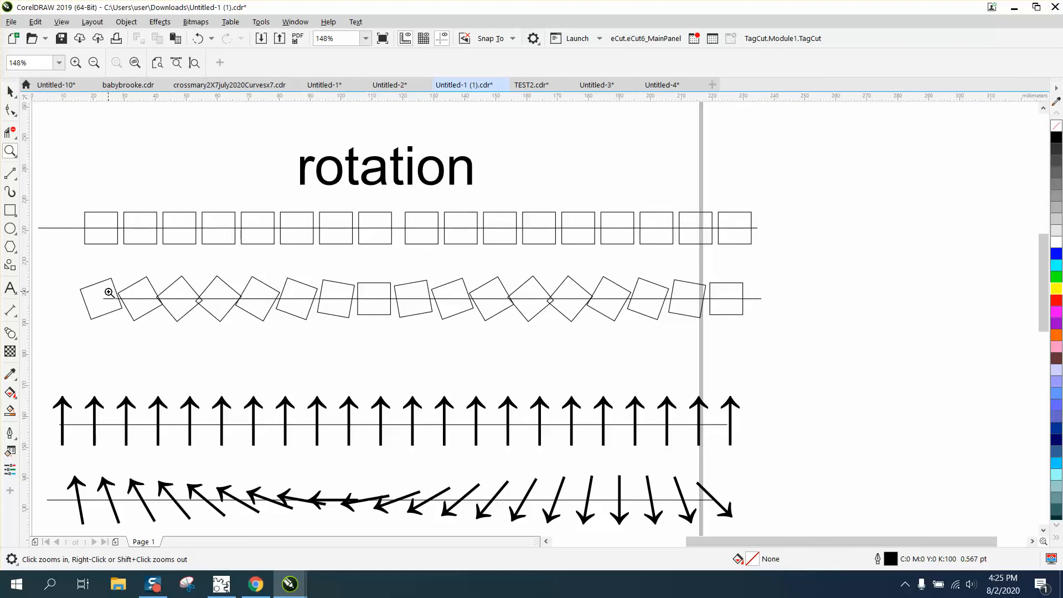
right_click(439, 226)
right_click(439, 227)
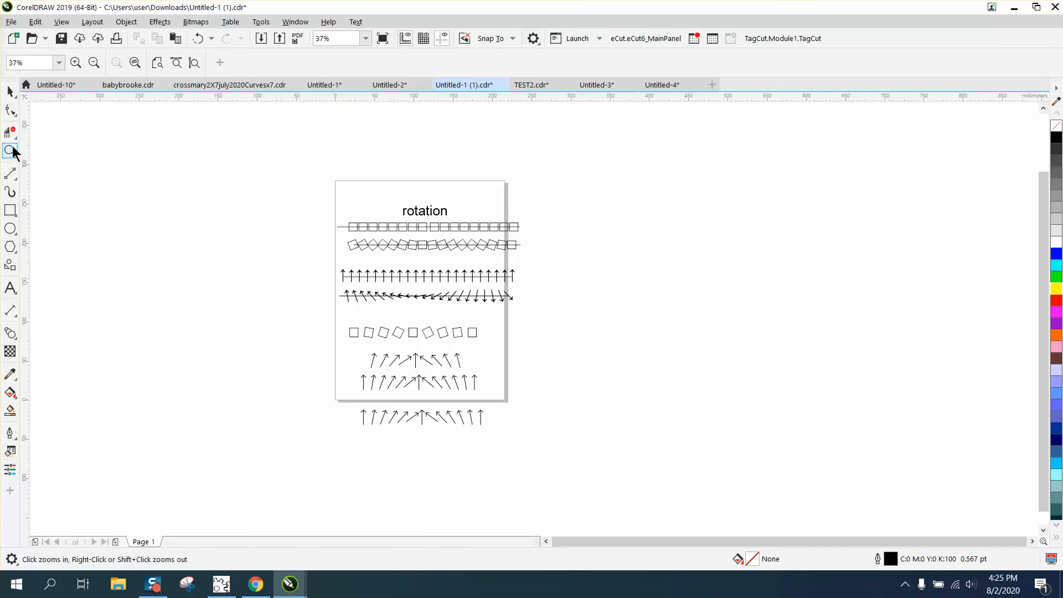
Ungroup the left half of the arrow row below the page.
drag(335, 341, 576, 416)
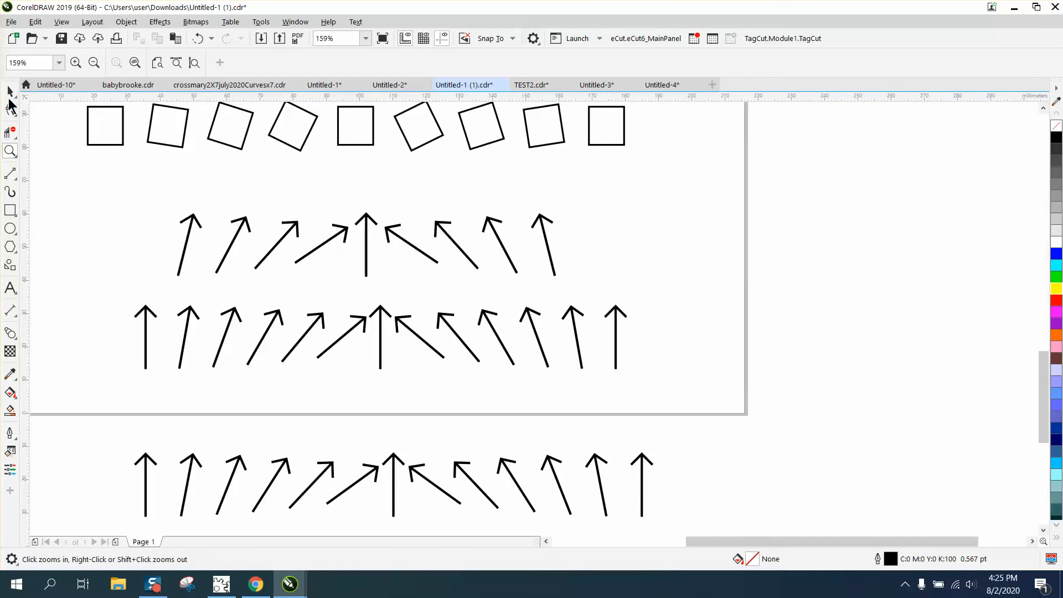
click(10, 91)
click(148, 458)
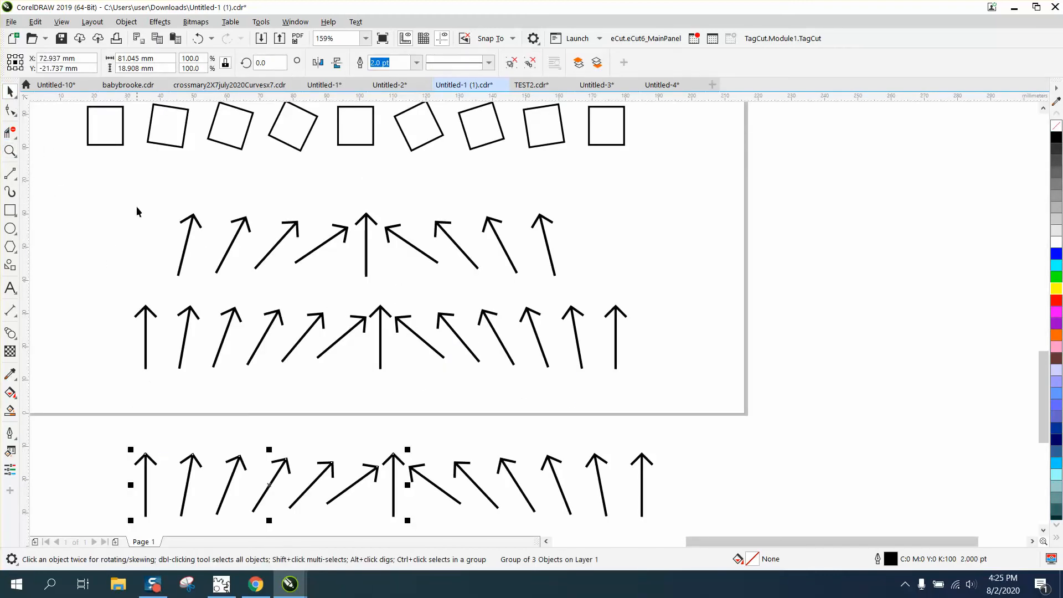
click(127, 21)
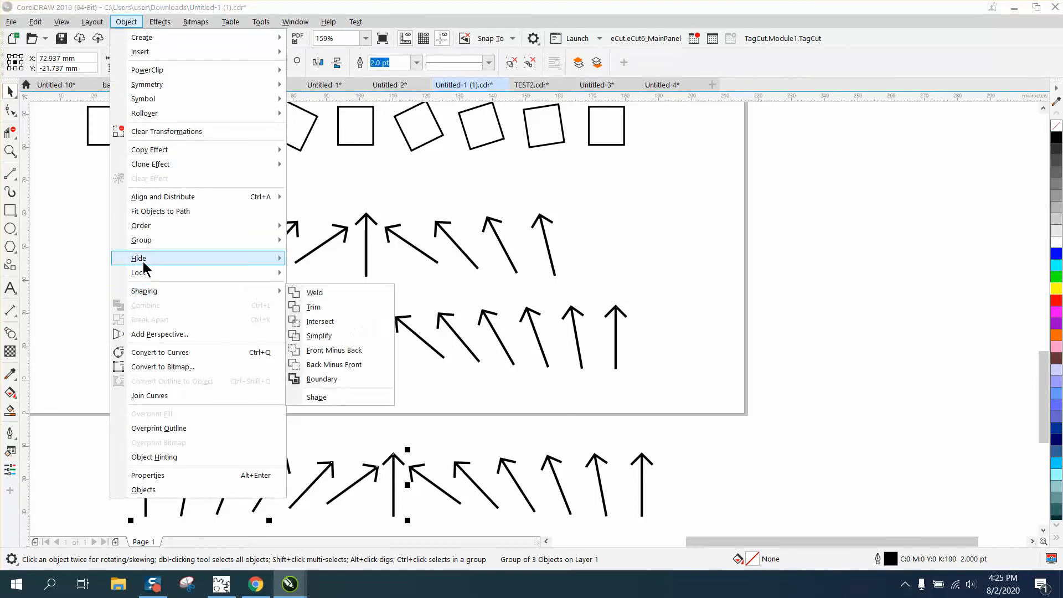
mouse_move(143, 240)
click(321, 256)
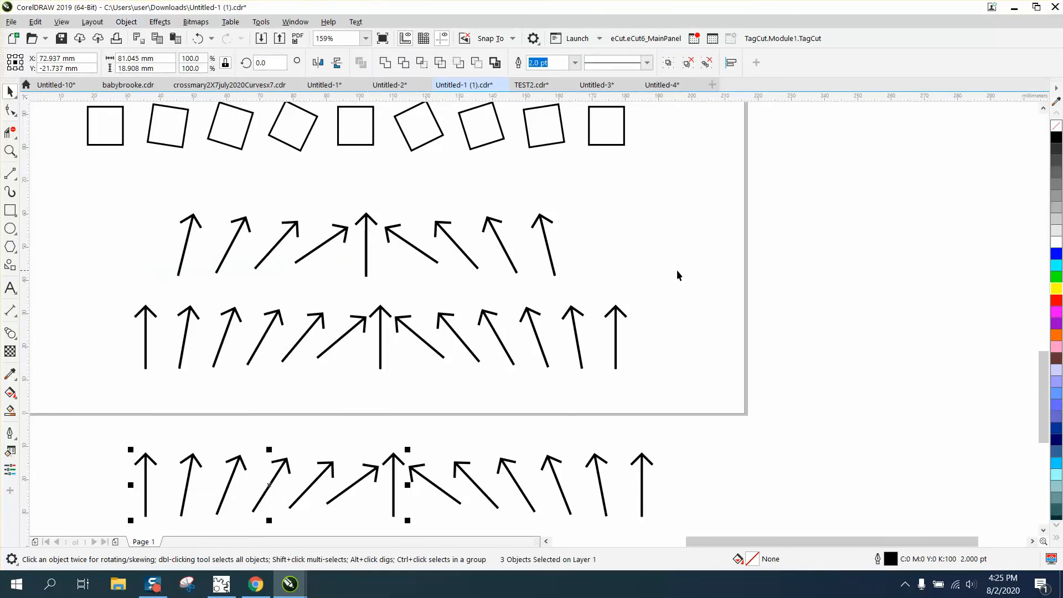
Move the leftmost upright arrow of the bottom row off to the left of the page and add a copy, spanning about 222 mm overall.
scroll(677, 270, down, 4)
click(486, 326)
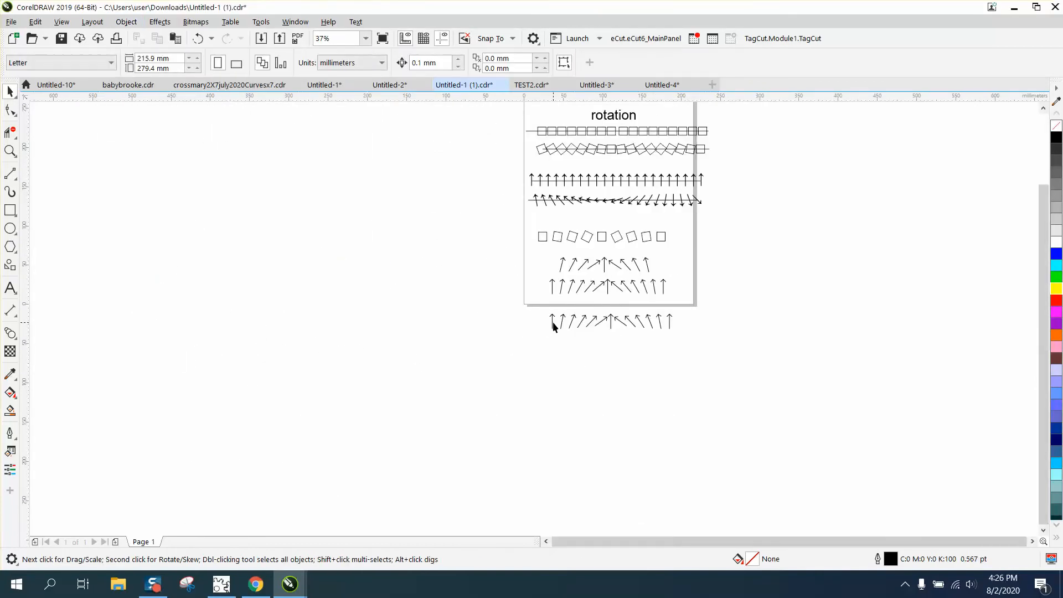
drag(552, 322, 405, 322)
drag(554, 321, 424, 345)
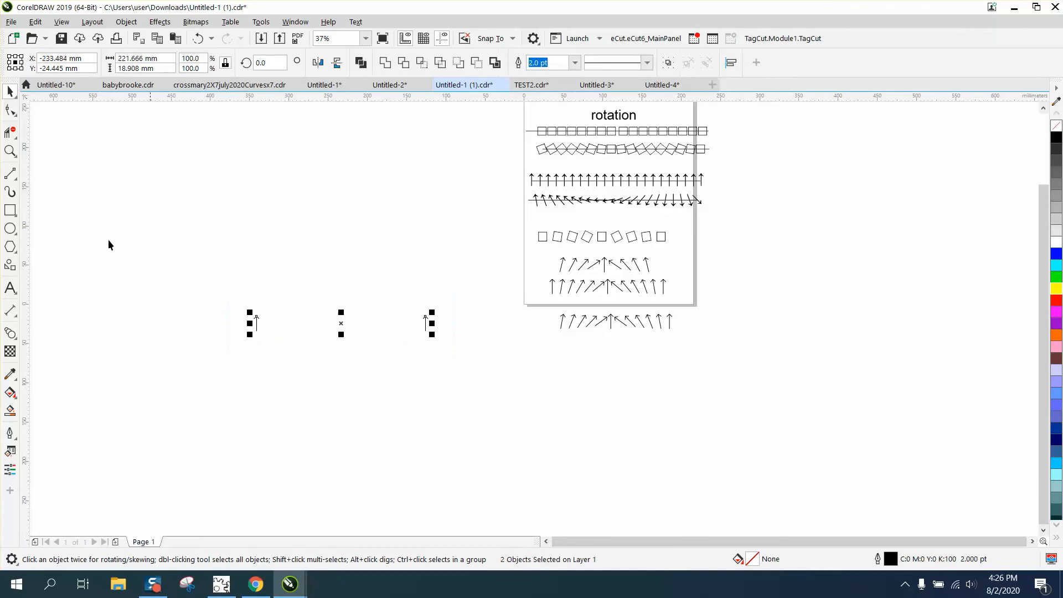
Blend the two separate upright arrows with 10 intermediate steps.
click(10, 150)
drag(228, 310, 460, 368)
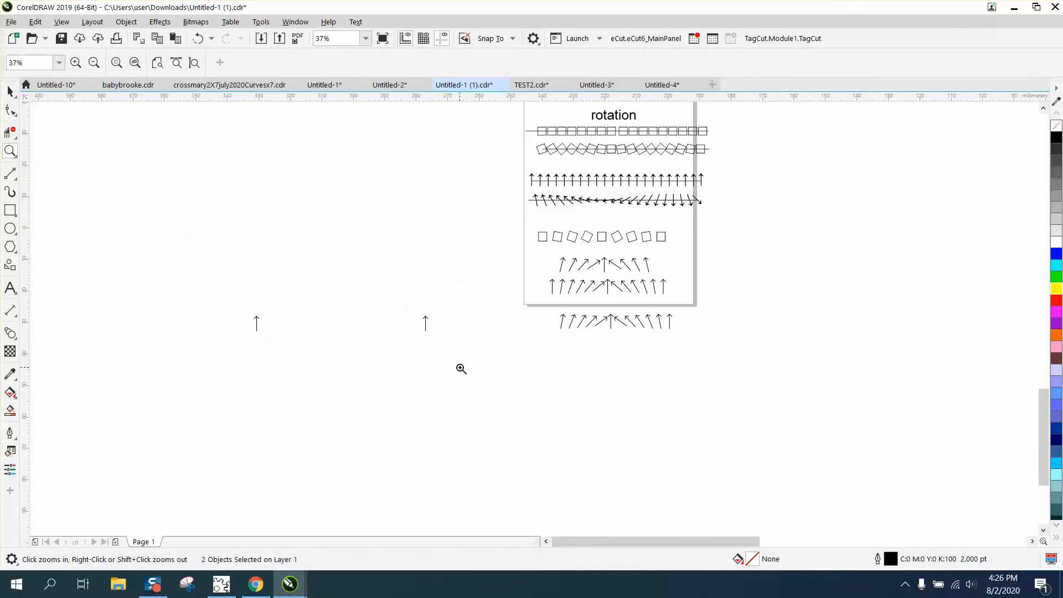
drag(855, 392, 937, 402)
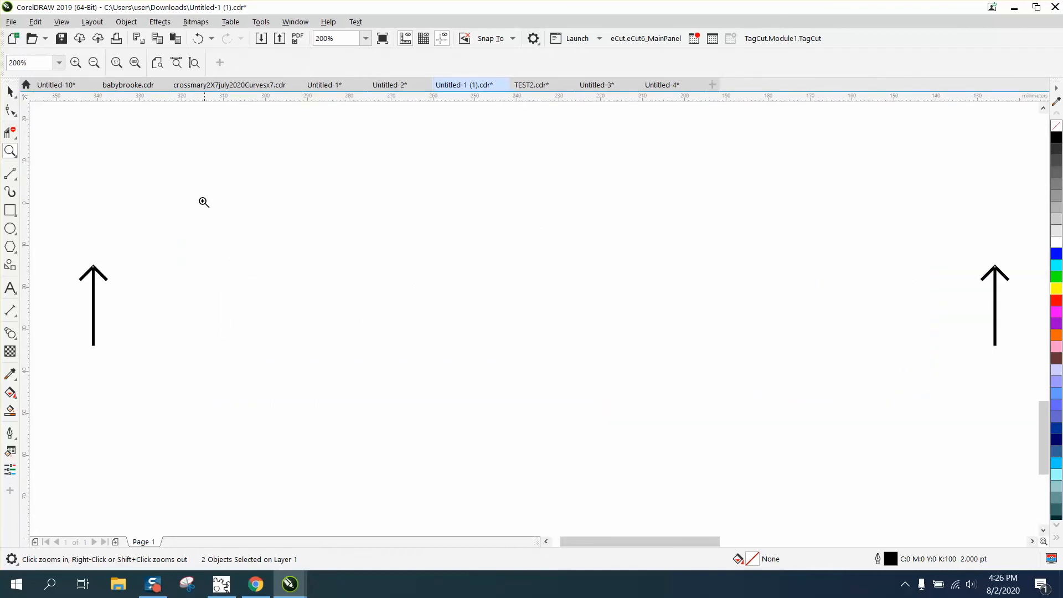
click(10, 91)
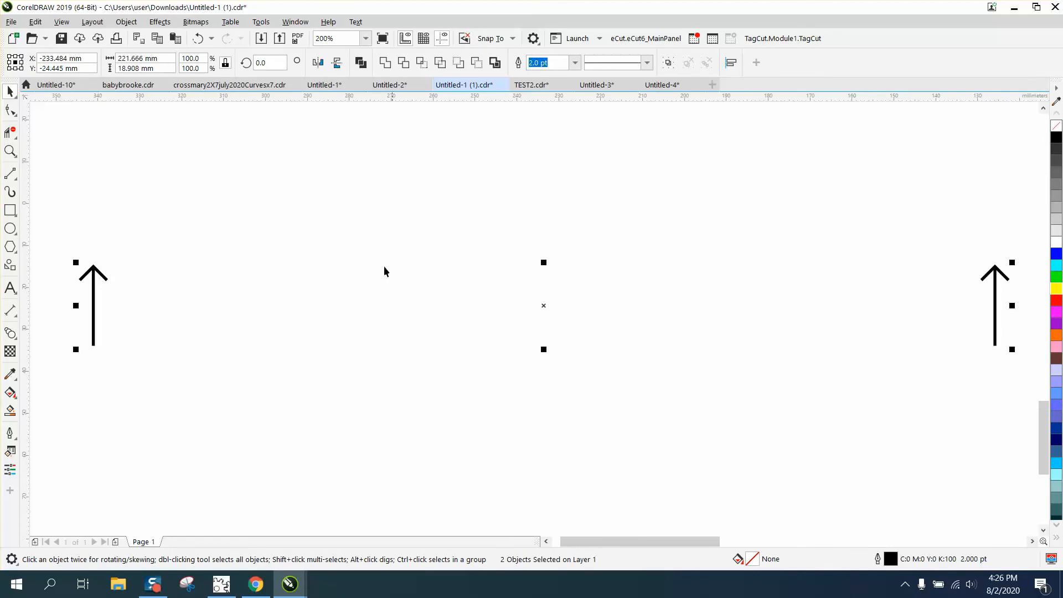
click(160, 21)
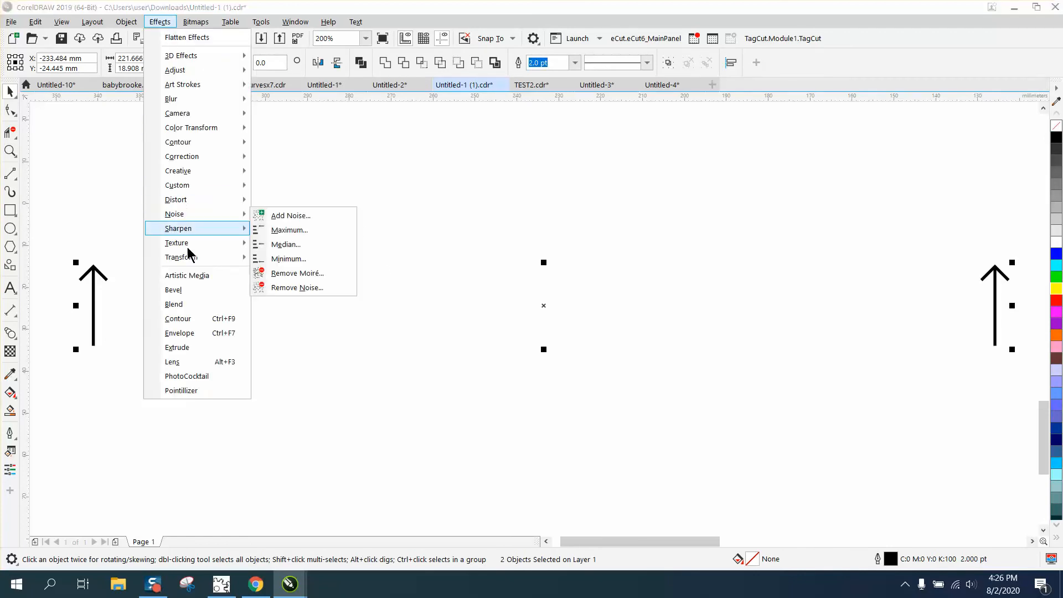
click(191, 304)
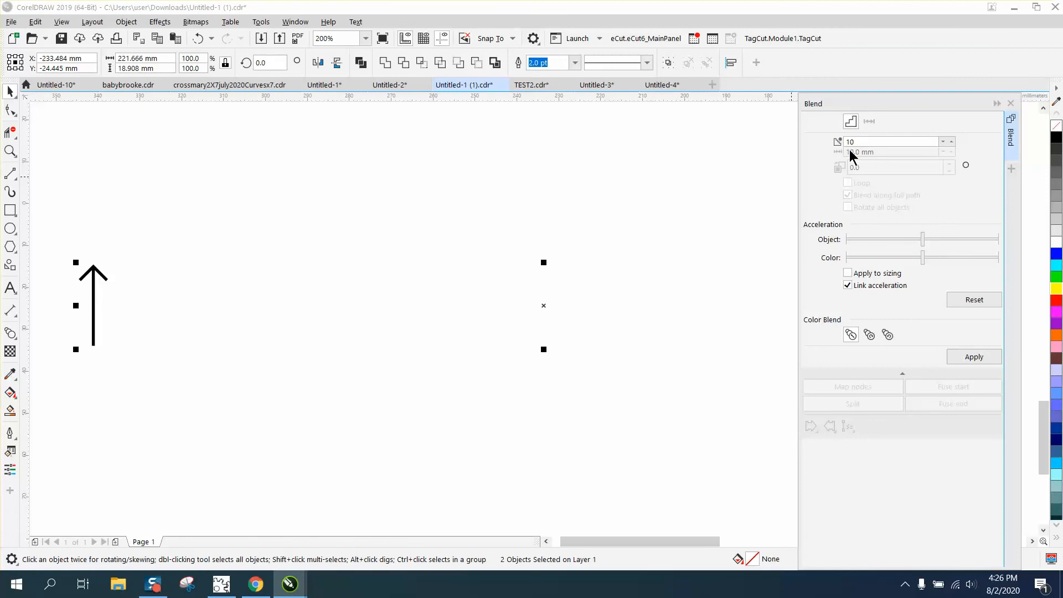
click(974, 357)
Set the blend direction of the new arrow blend to -45 degrees and apply it.
scroll(572, 279, down, 2)
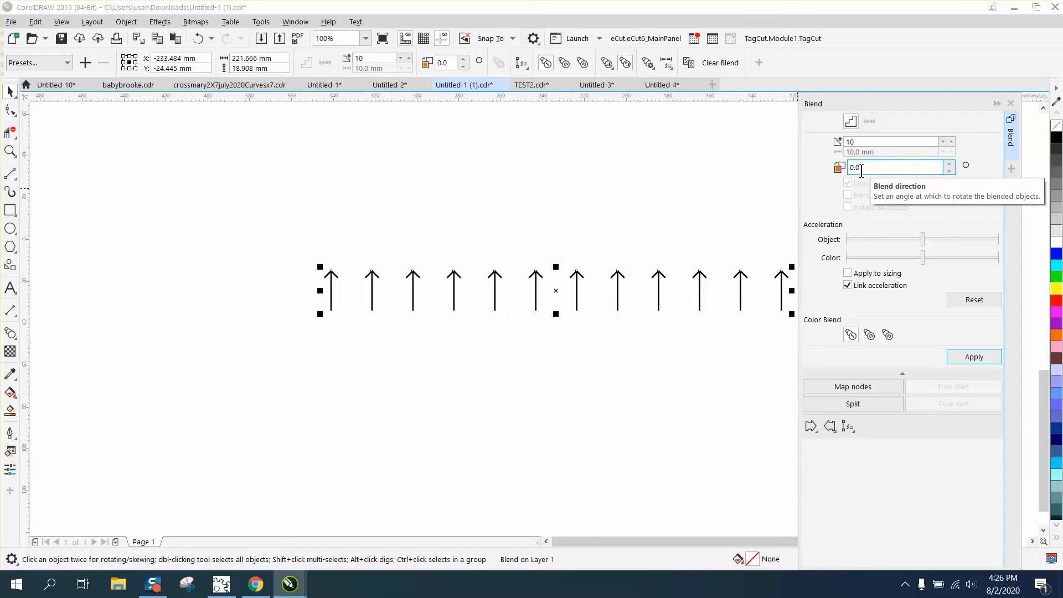
click(948, 171)
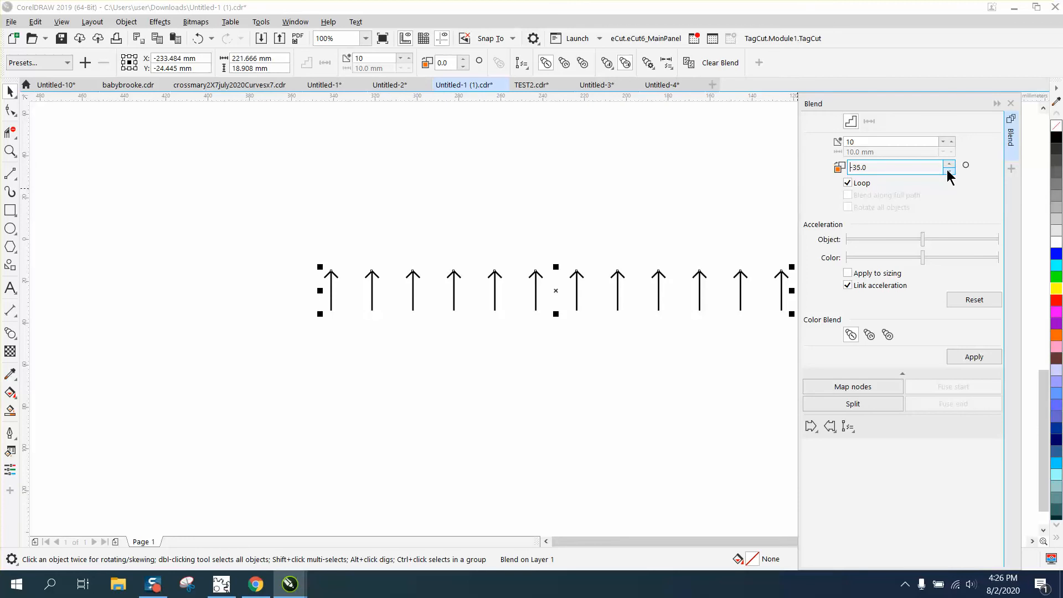
click(976, 357)
click(976, 356)
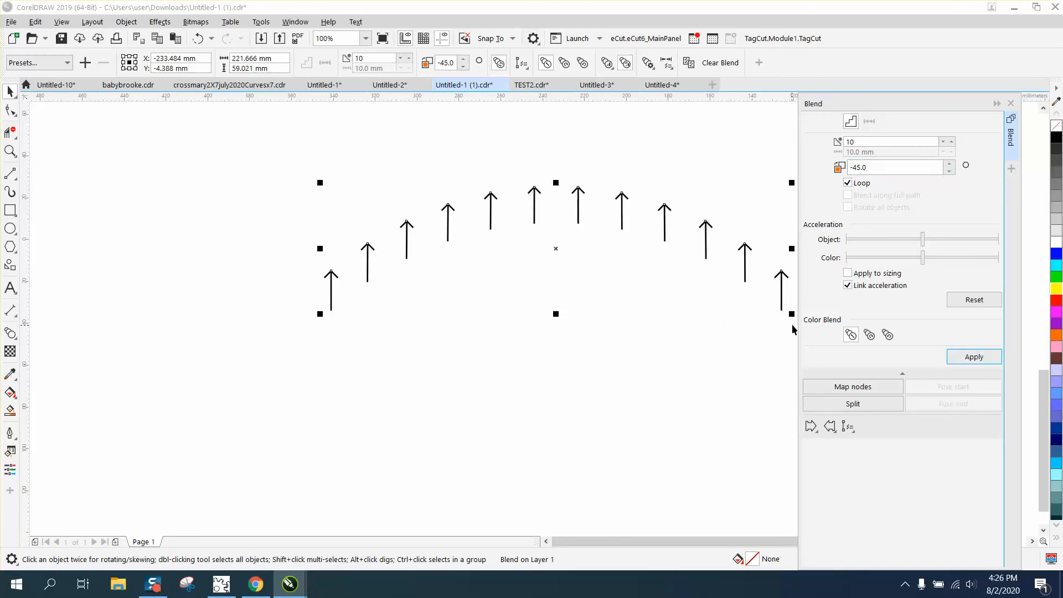
scroll(591, 221, down, 1)
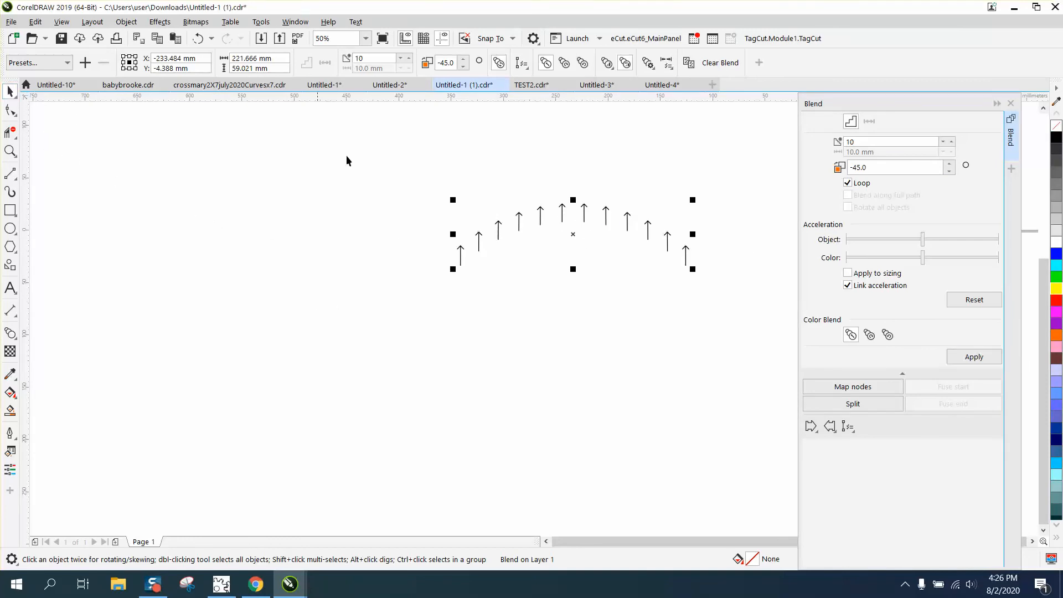
Break the arched arrow blend apart and select all of its arrows.
click(427, 180)
drag(746, 301, 747, 301)
click(127, 22)
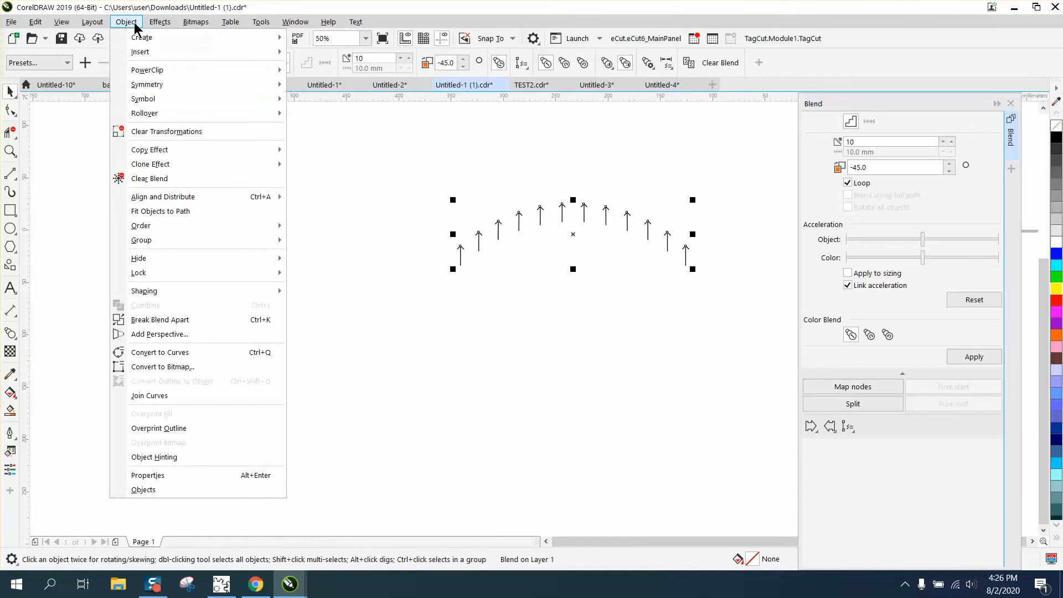
click(180, 319)
drag(421, 171, 713, 301)
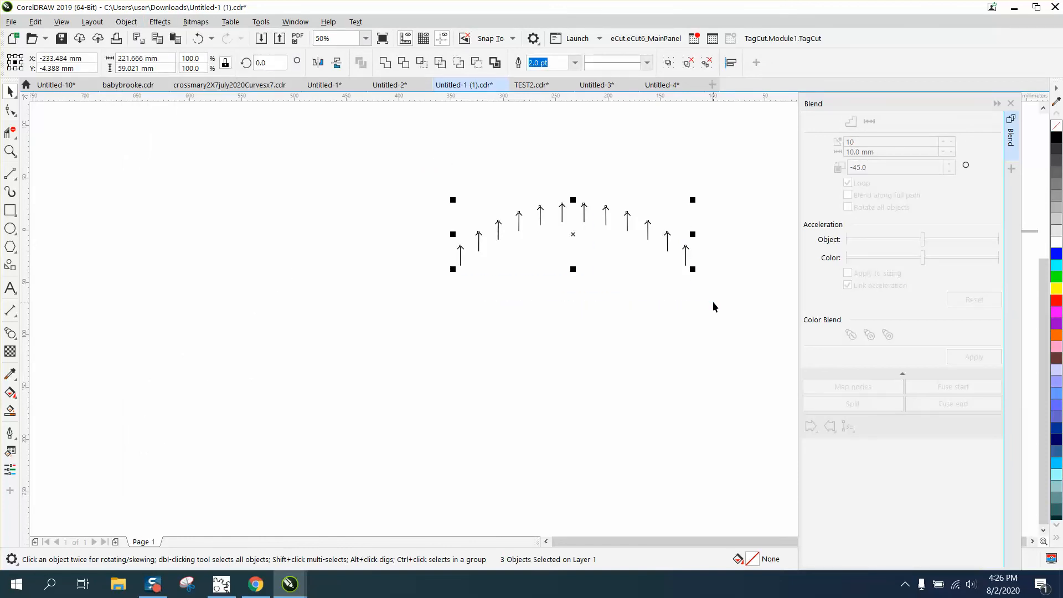
Group the arched arrows and add a vertically mirrored copy below, forming an oval ring of outward-pointing arrows.
key(ctrl+g)
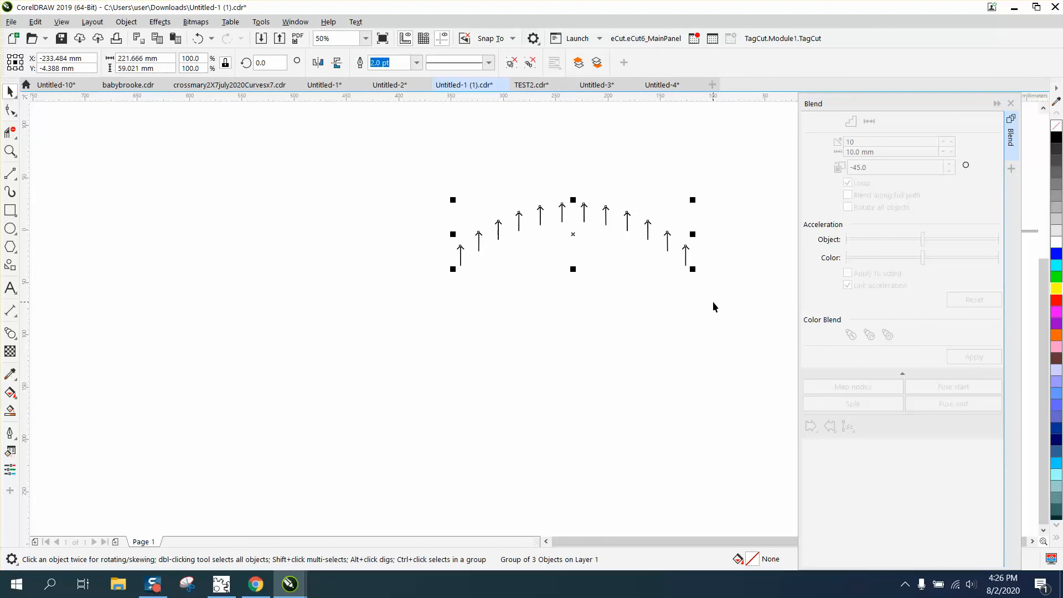
drag(573, 199, 573, 338)
click(503, 378)
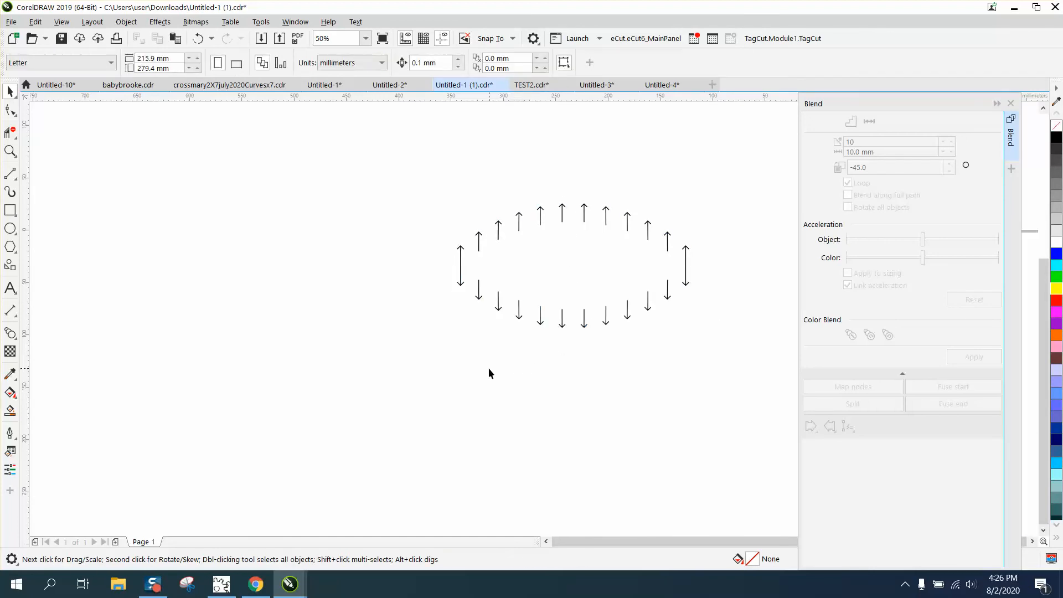
key(z)
drag(408, 174, 692, 331)
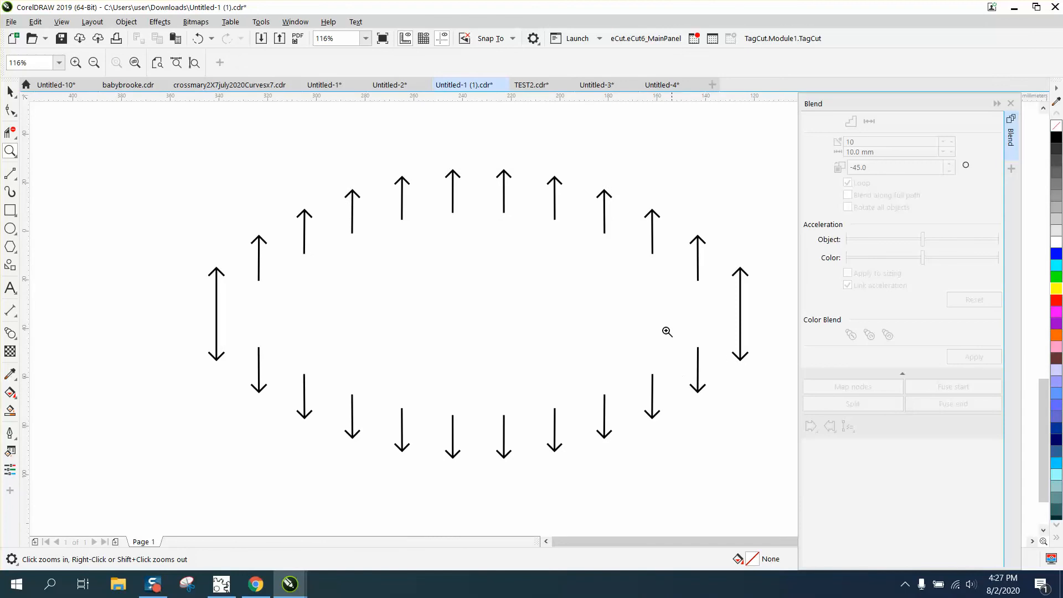
Draw a heart from the Basic Shapes, about 31 mm wide, in the empty area to the left of the page.
scroll(532, 206, down, 6)
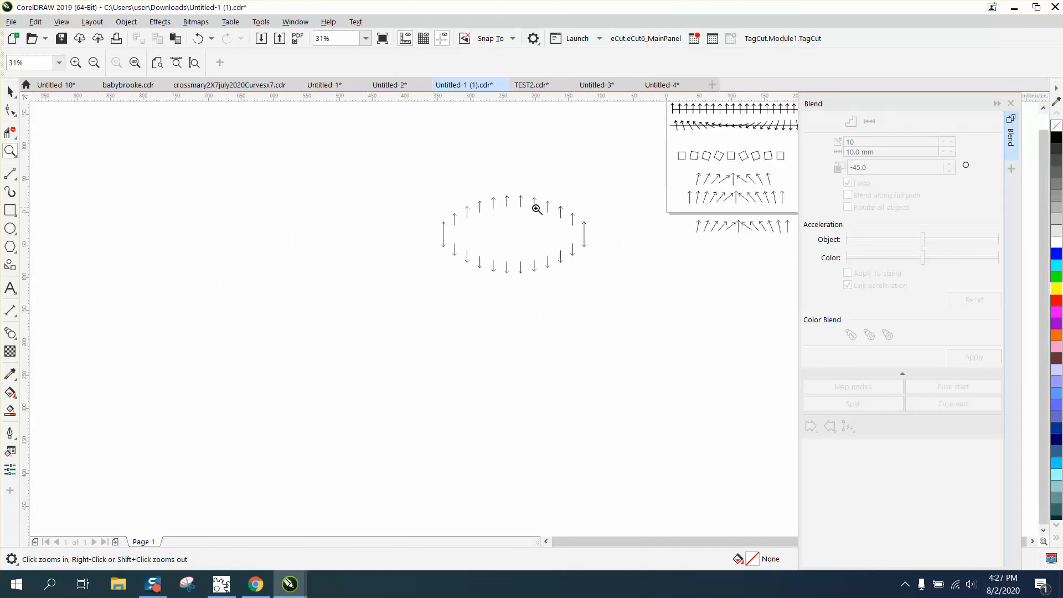
drag(584, 172, 700, 227)
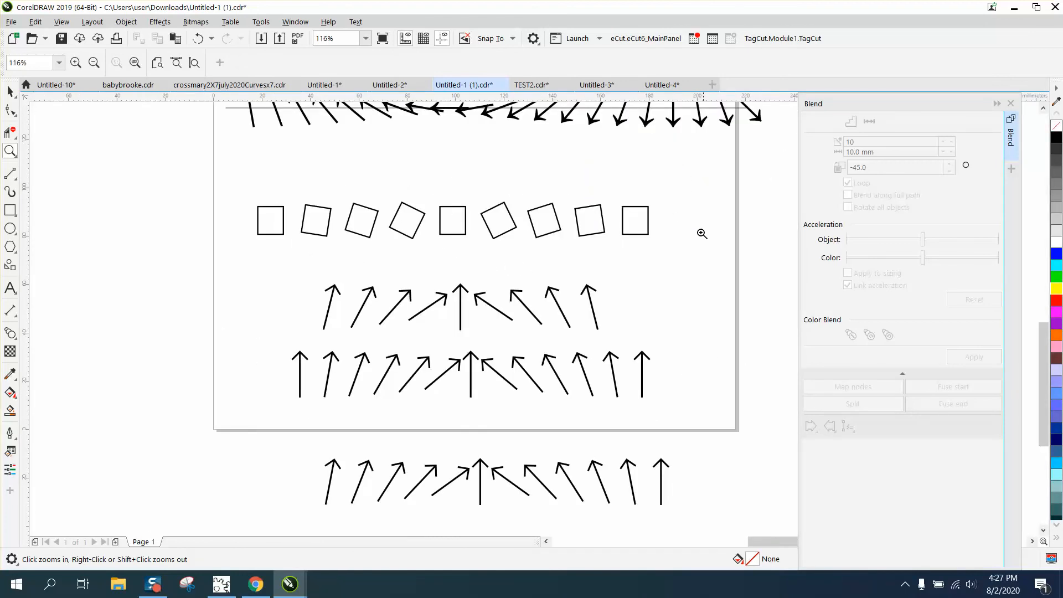
scroll(484, 254, down, 2)
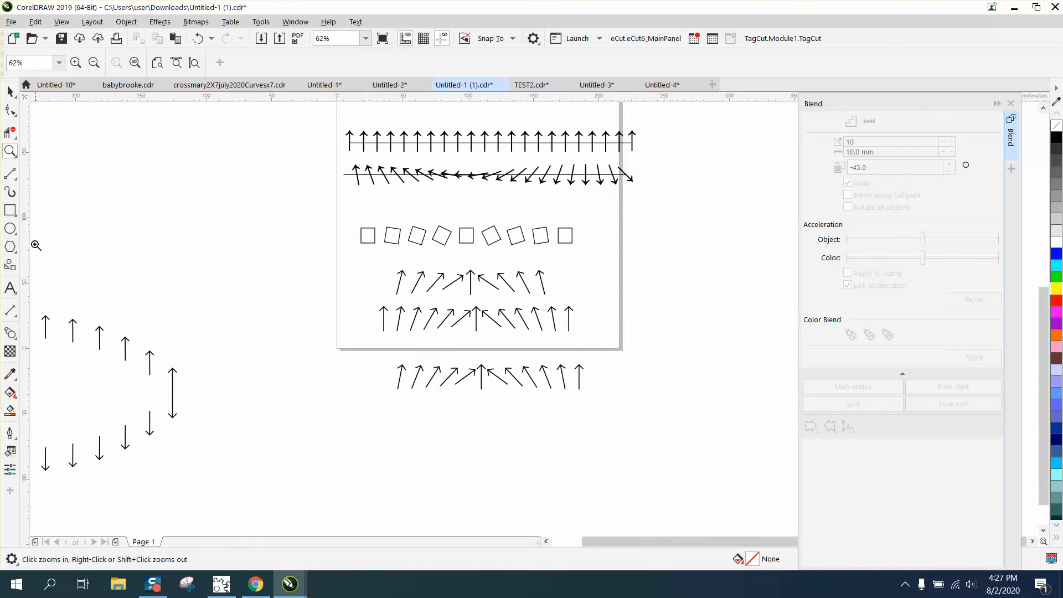
click(17, 256)
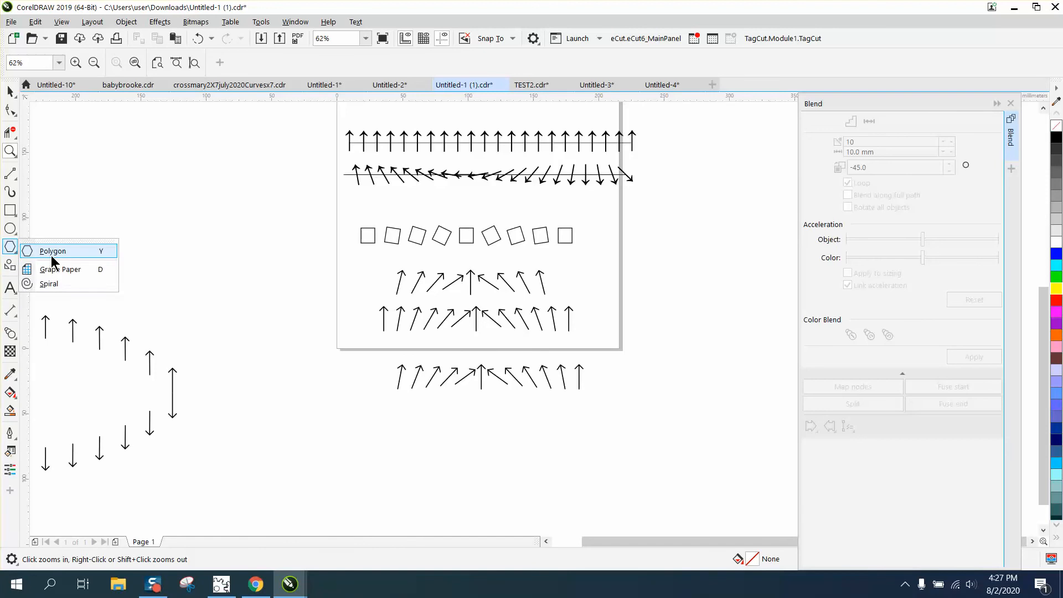
mouse_move(15, 221)
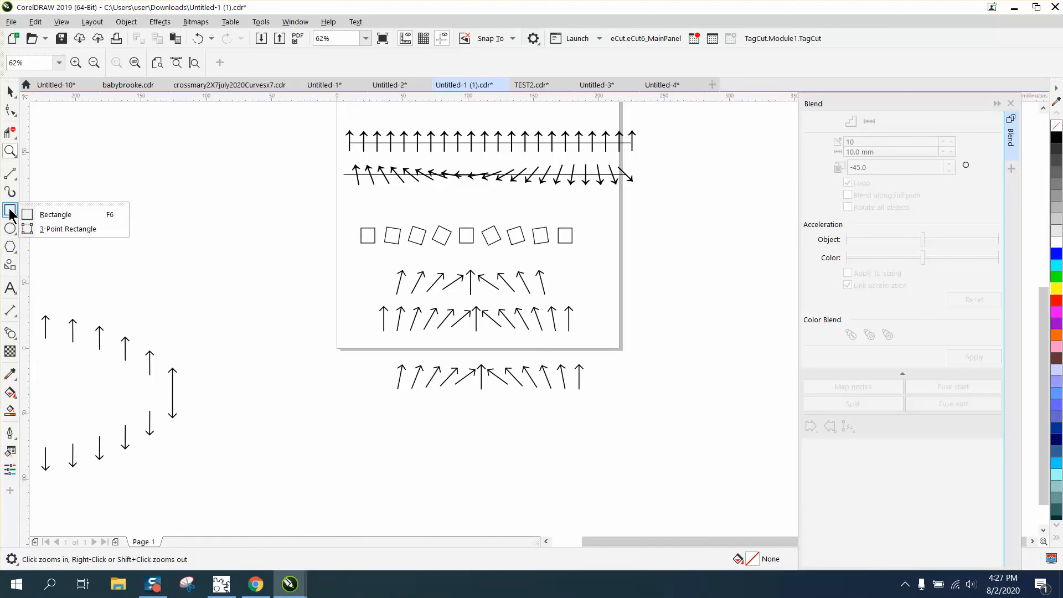
mouse_move(15, 178)
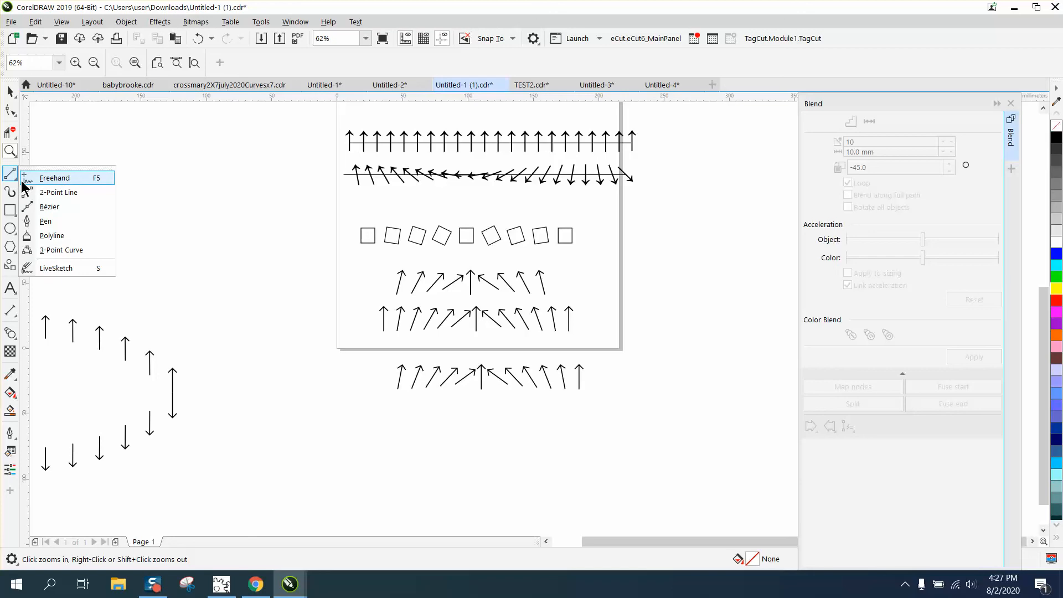
mouse_move(20, 249)
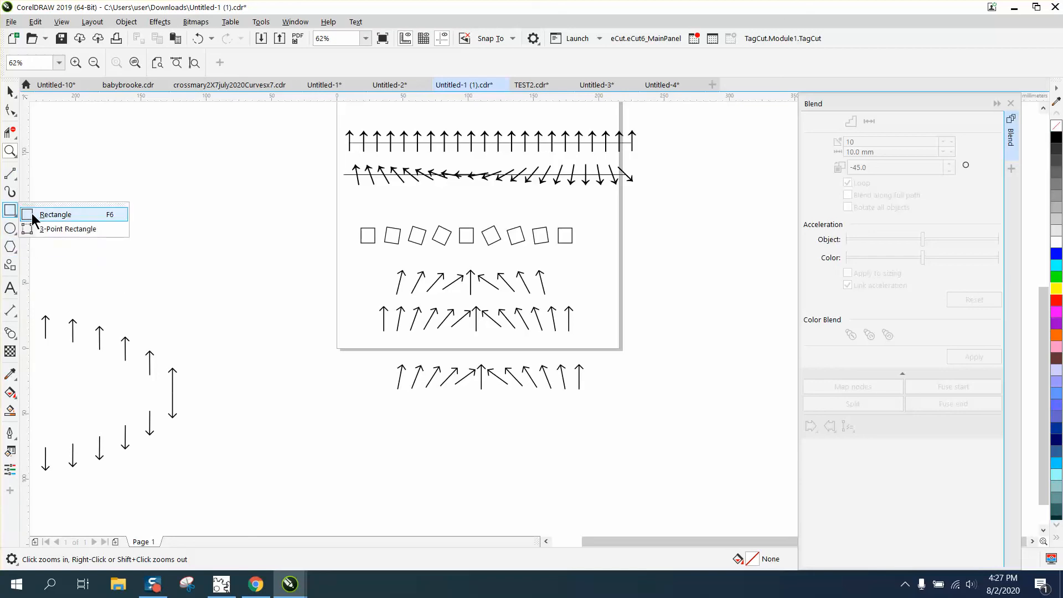
click(15, 271)
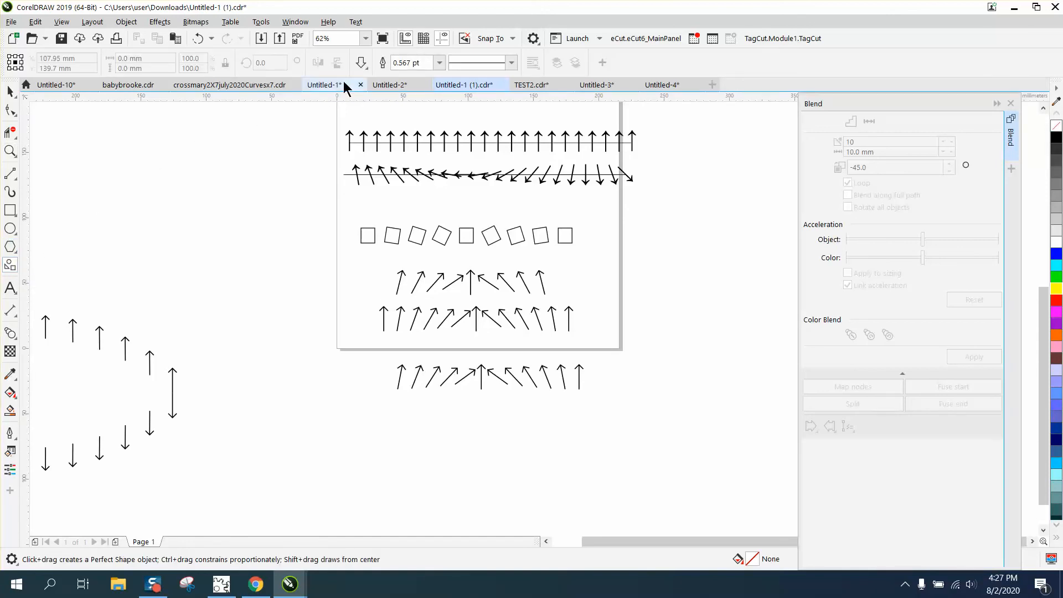
click(367, 65)
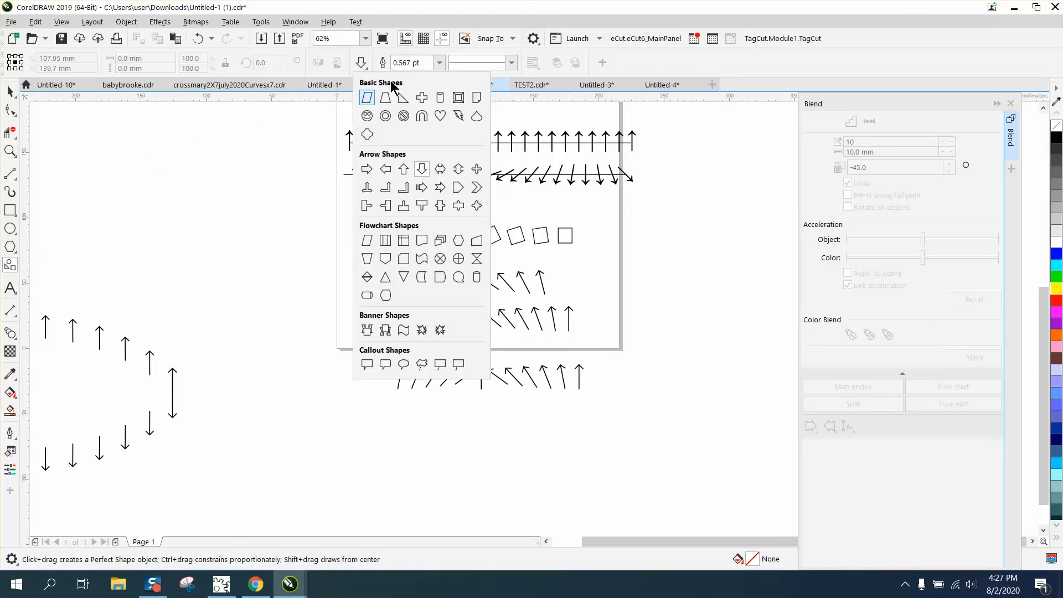
click(440, 116)
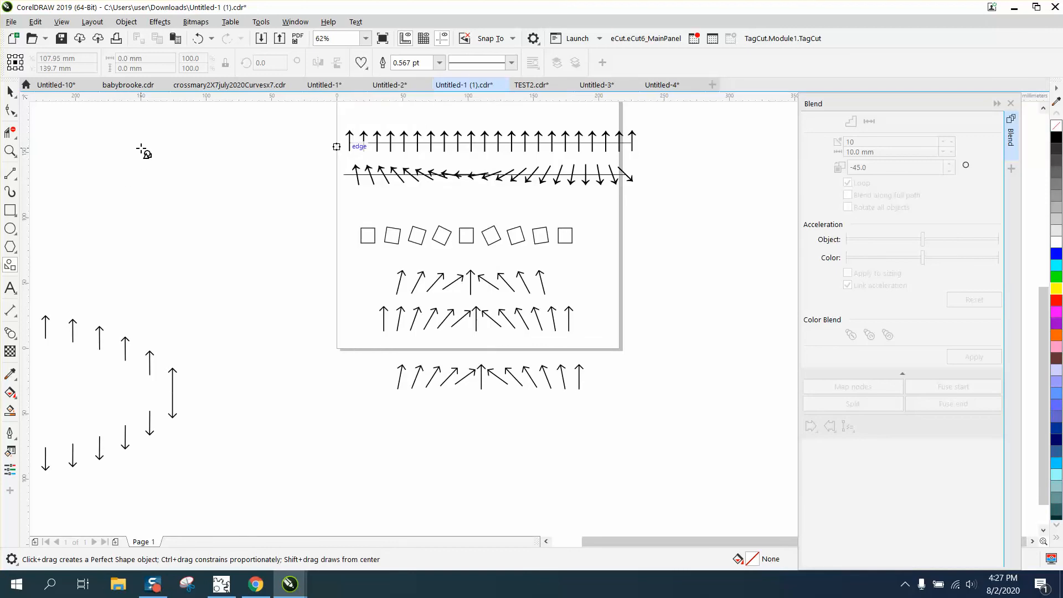
drag(142, 149, 111, 192)
key(space)
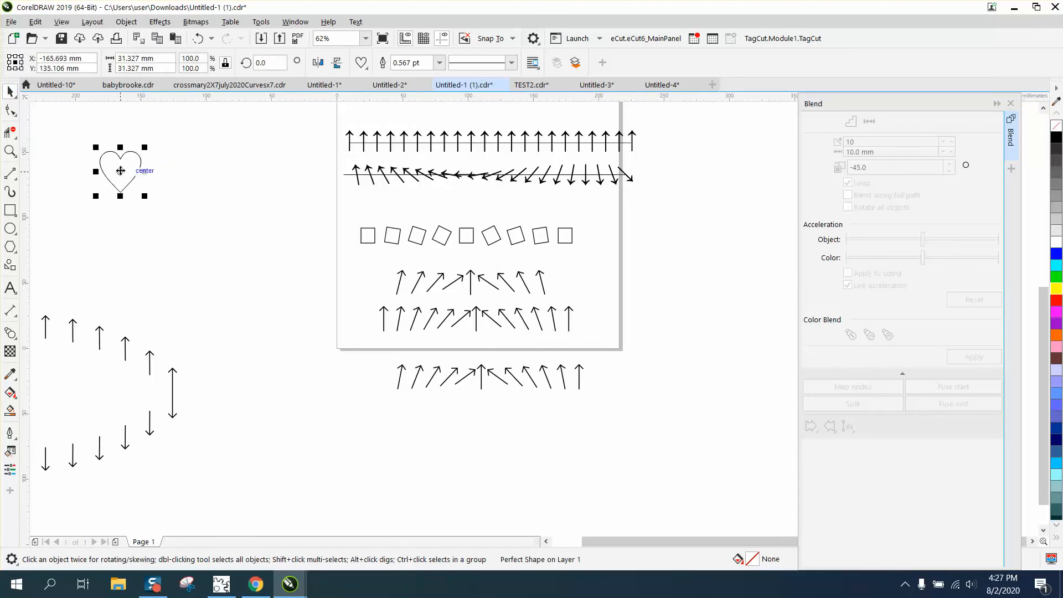
Place a copy of the heart to its right, mirror the copy horizontally, and select both hearts.
drag(118, 171, 284, 175)
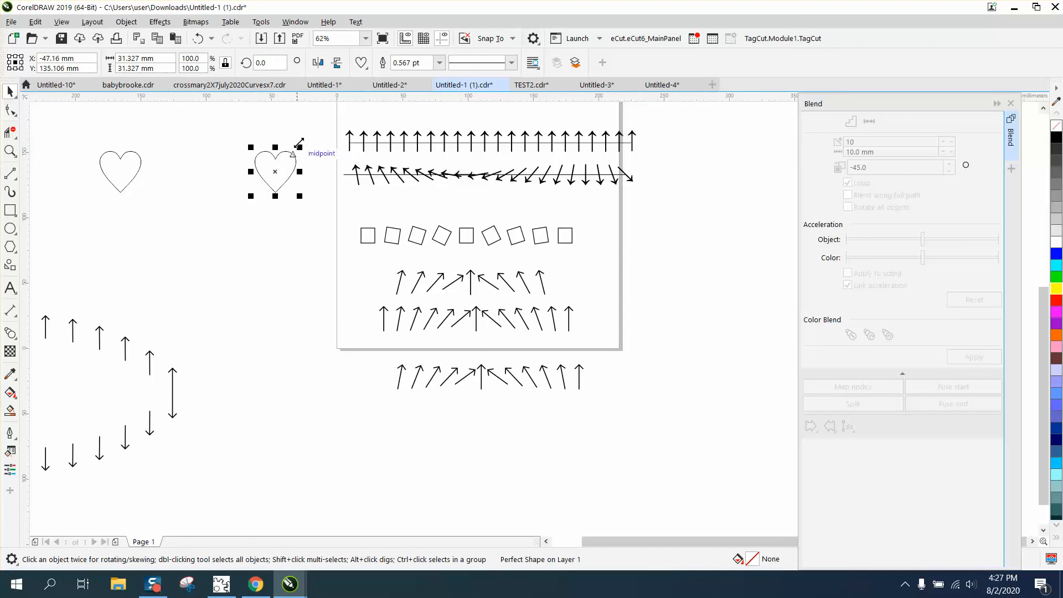
click(319, 64)
drag(73, 135, 310, 201)
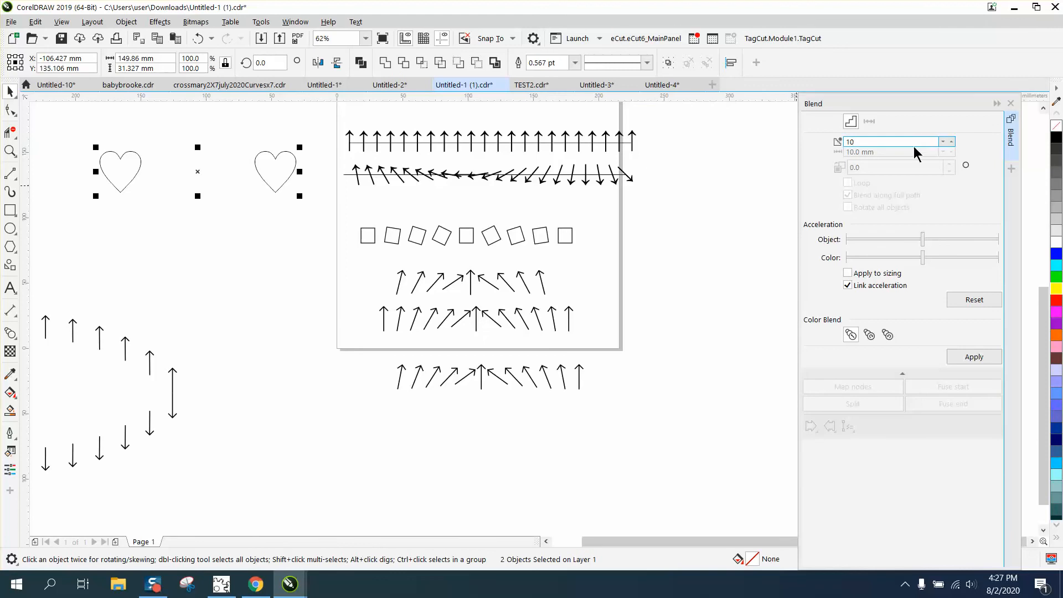
Move the original heart farther left so the two hearts span about 370 mm overall.
scroll(579, 225, down, 2)
click(351, 195)
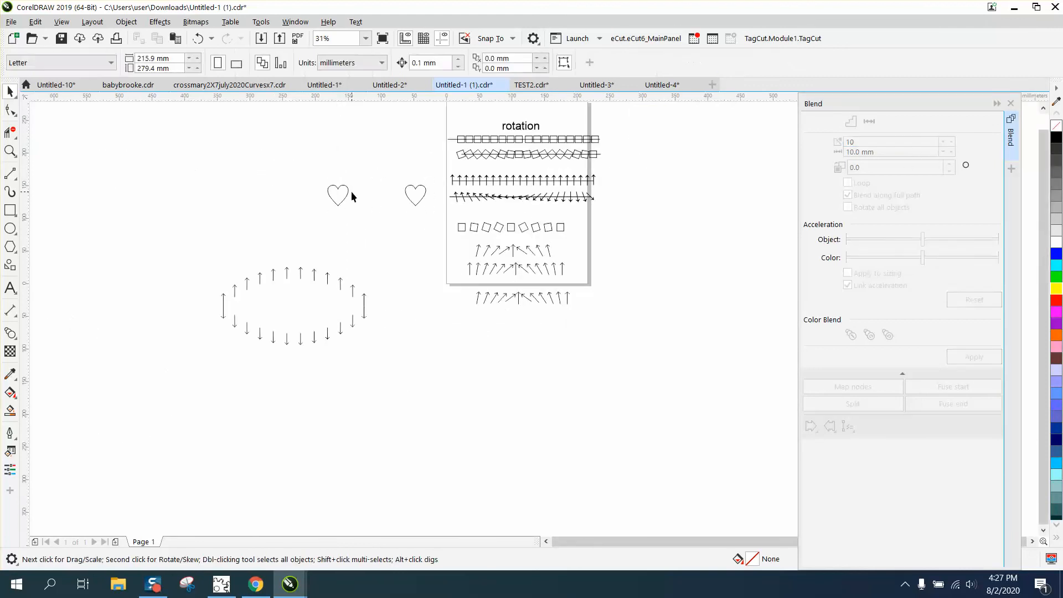
drag(348, 191, 194, 193)
Try blending the mirrored heart pair with 10 intermediate steps, examine the shapes, and undo the blend.
drag(430, 216, 431, 216)
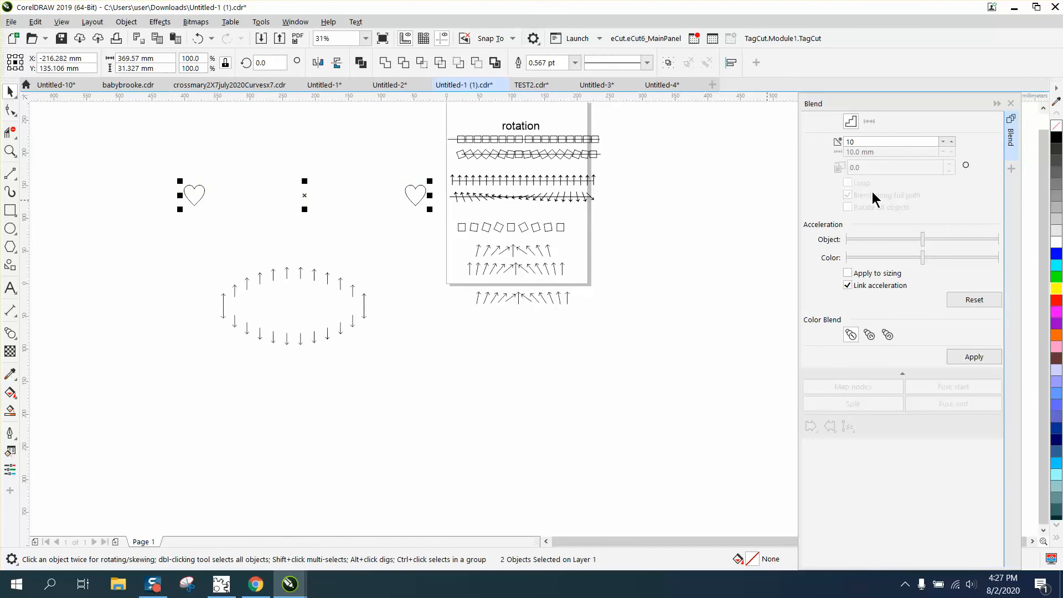
click(973, 358)
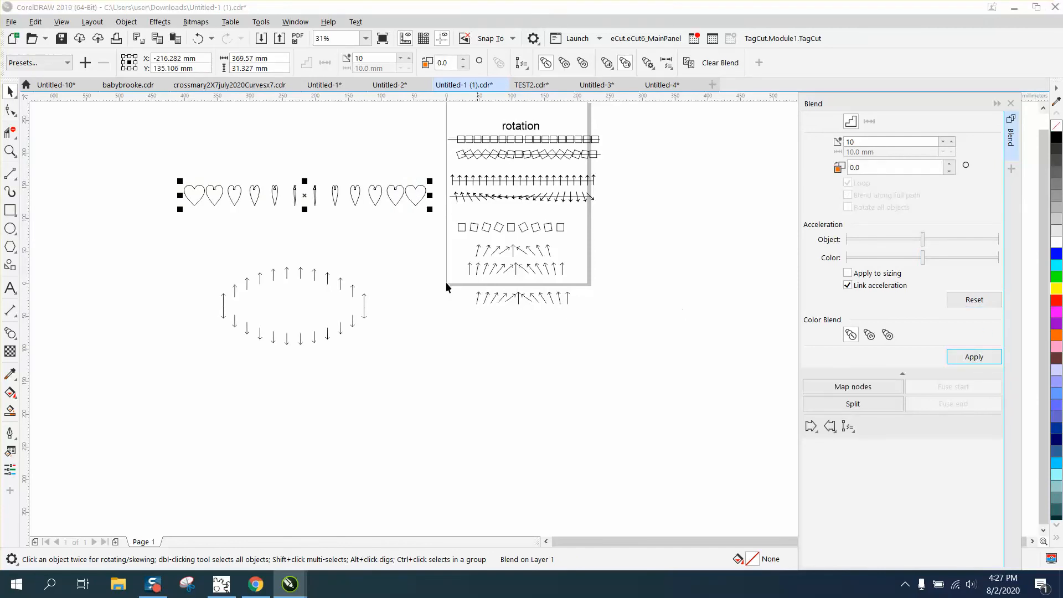
click(10, 151)
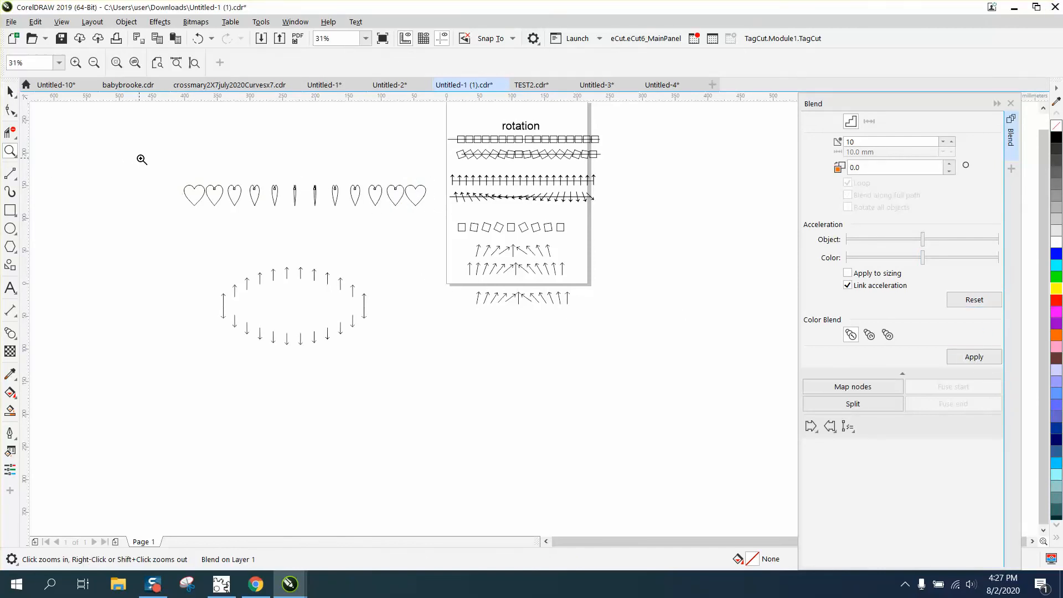
drag(145, 160, 527, 235)
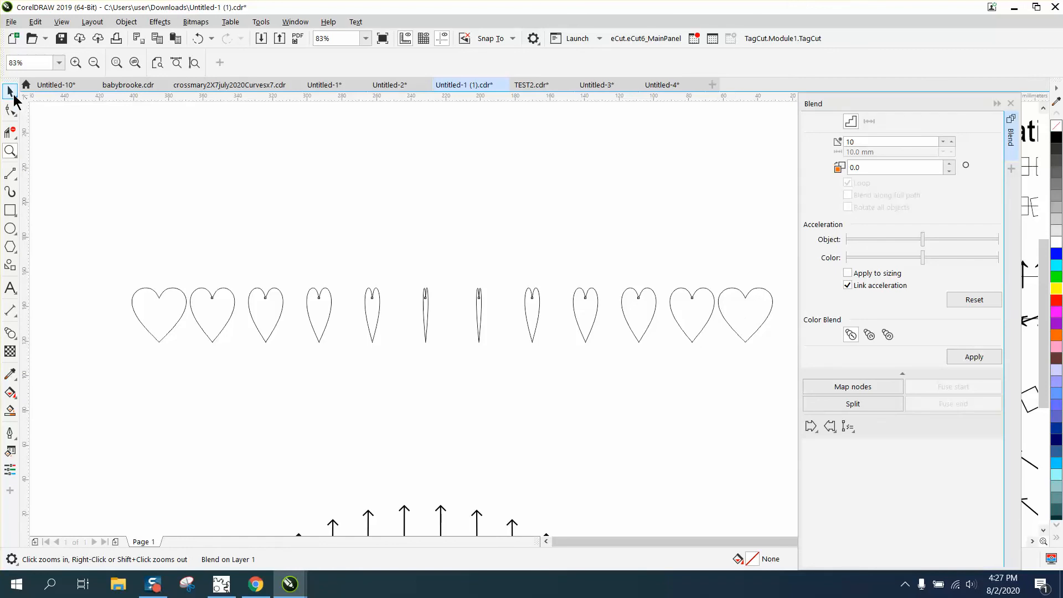
double_click(11, 93)
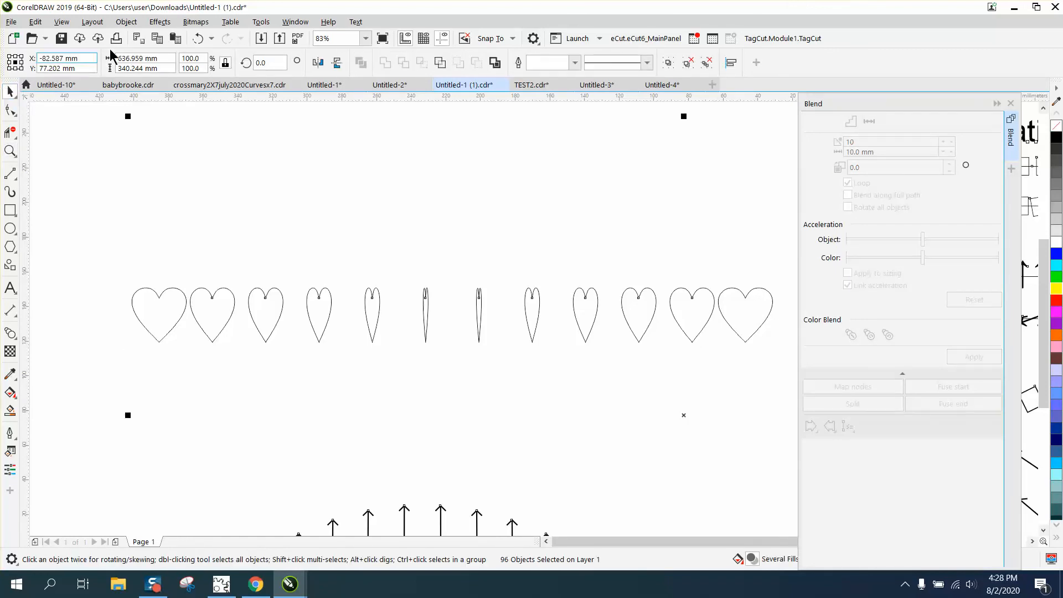
click(197, 39)
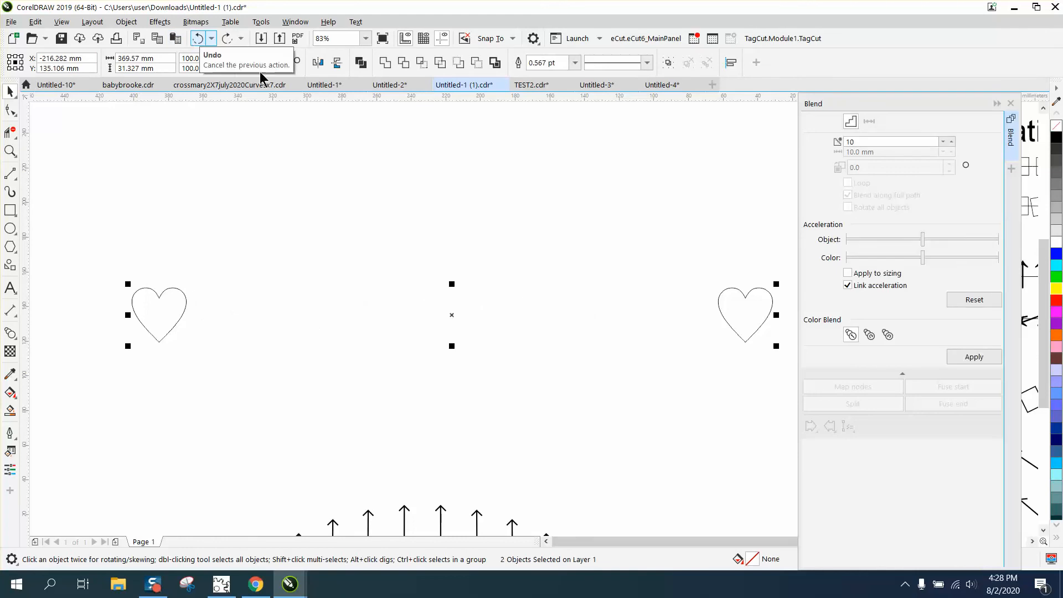
Copy the heart pair about 54 mm above the original and mirror the upper right heart back horizontally.
scroll(430, 149, down, 2)
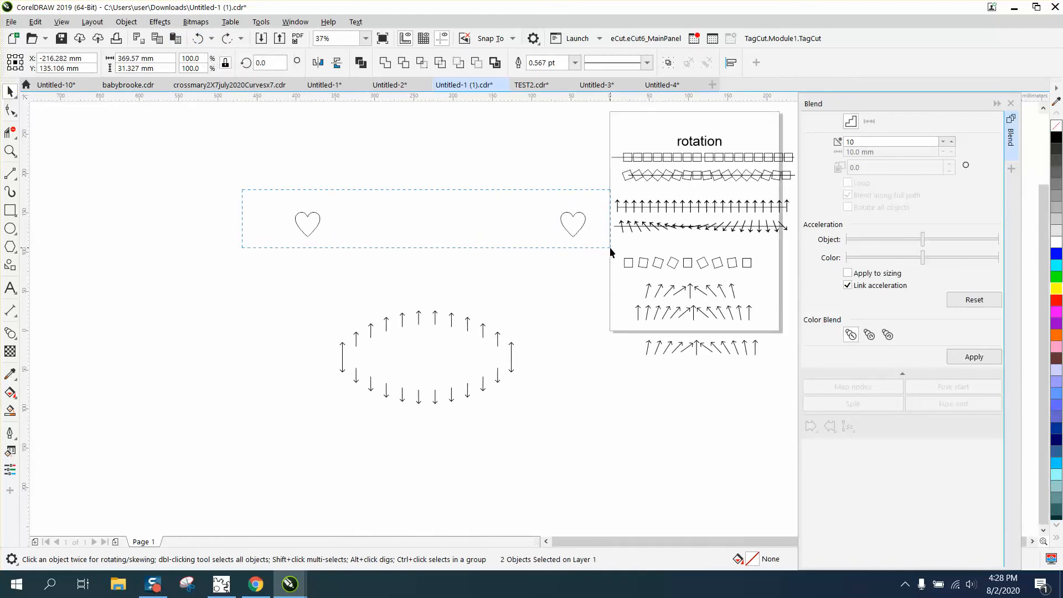
drag(610, 248, 606, 244)
drag(444, 224, 447, 182)
click(565, 182)
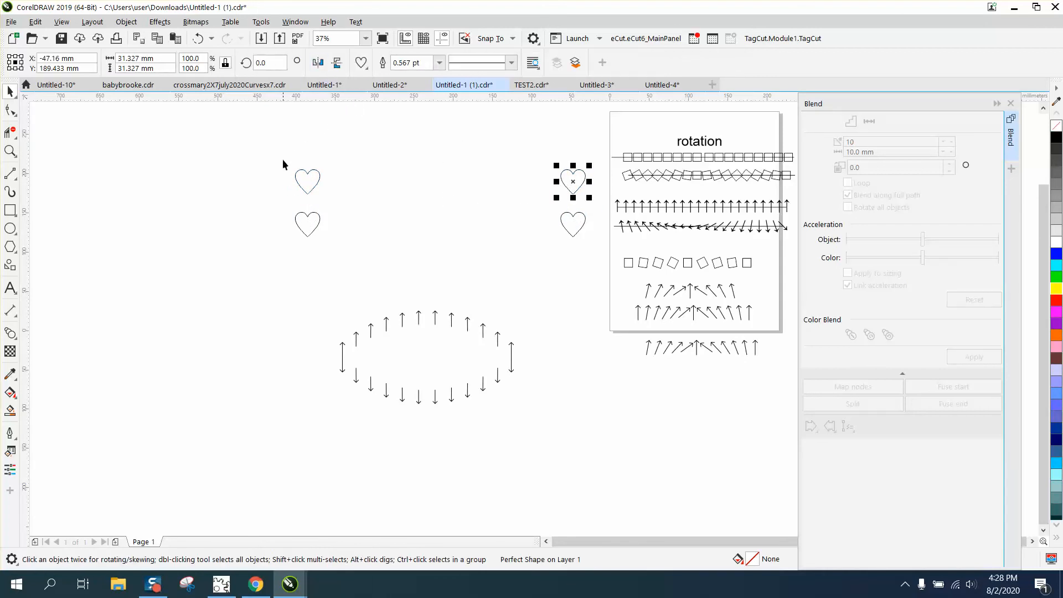
Blend the upper heart pair and the lower heart pair separately, each with 10 intermediate steps.
drag(283, 160, 519, 187)
drag(600, 201, 600, 201)
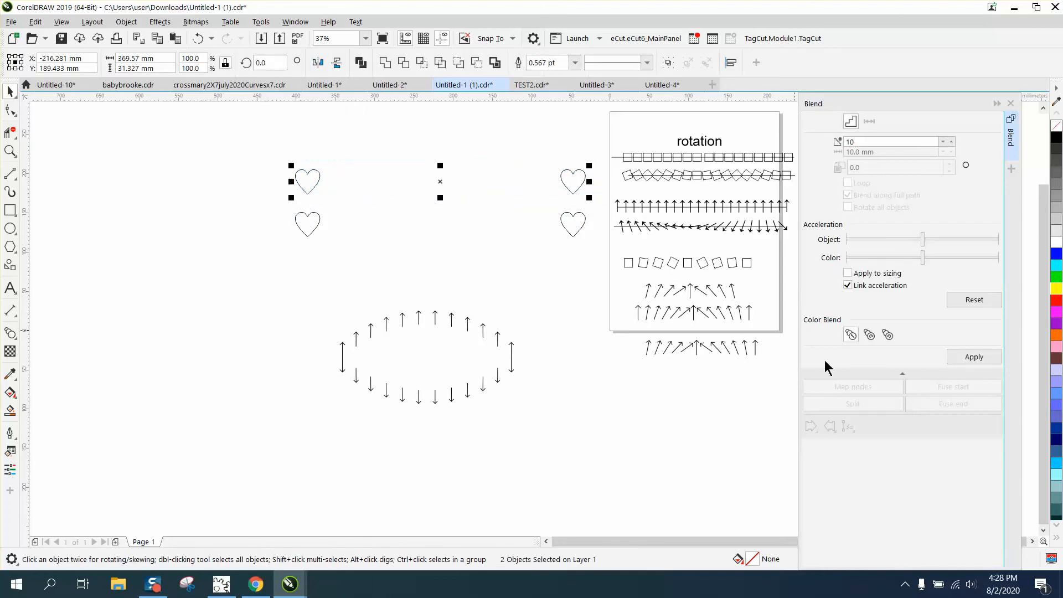
click(978, 357)
drag(260, 223, 598, 245)
click(975, 359)
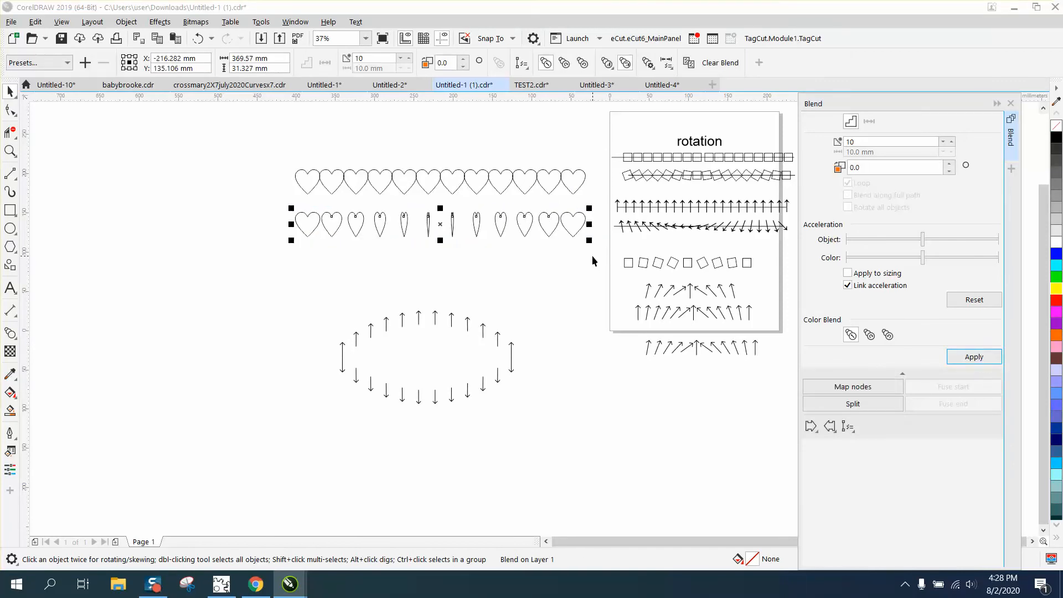
Move the first control heart of the upper blend about 15 mm to the left.
click(10, 151)
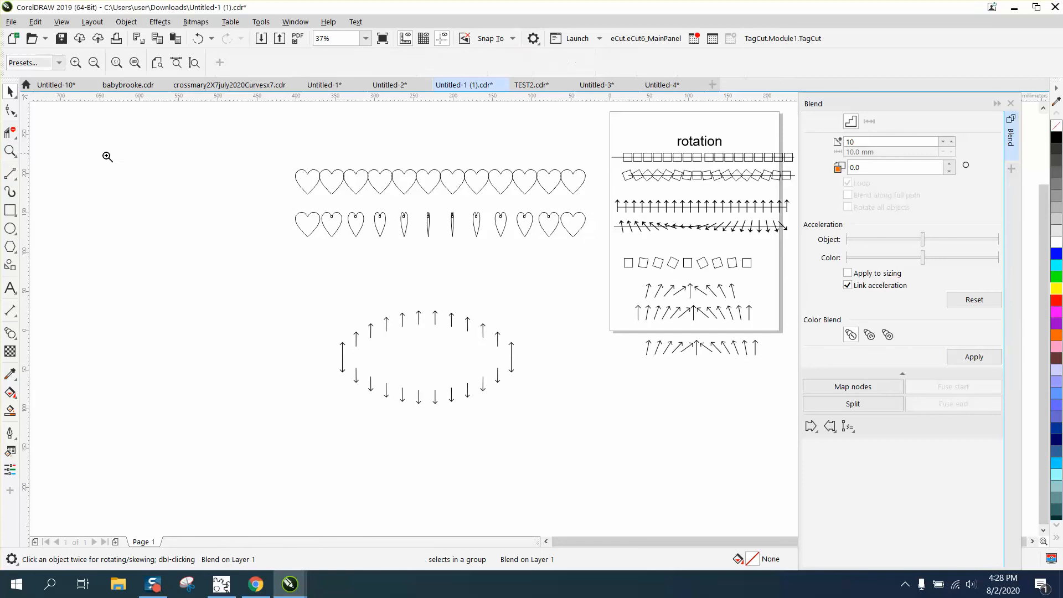
drag(273, 161, 389, 218)
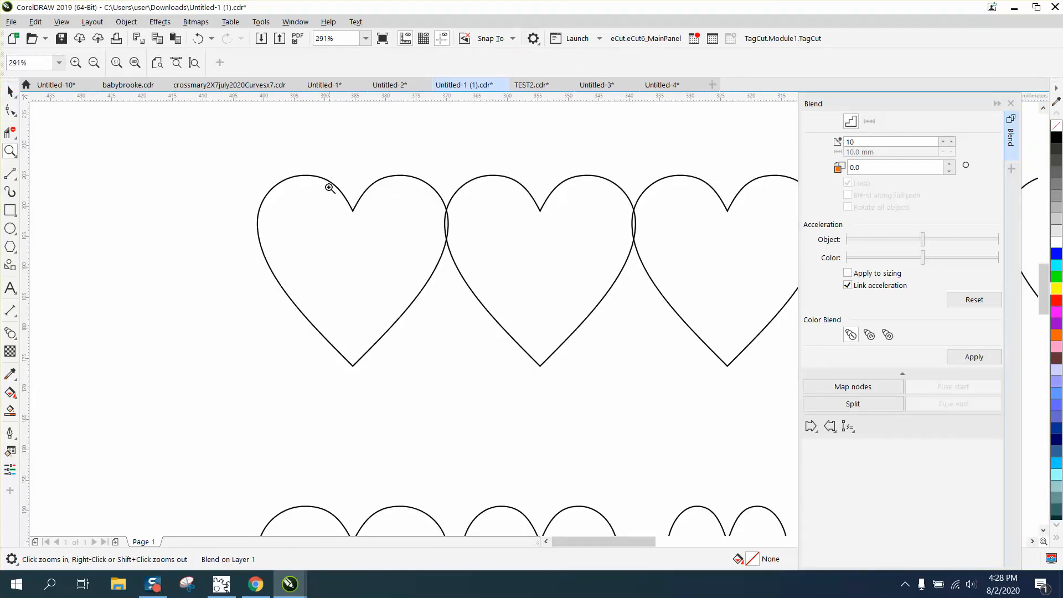
click(10, 91)
click(304, 180)
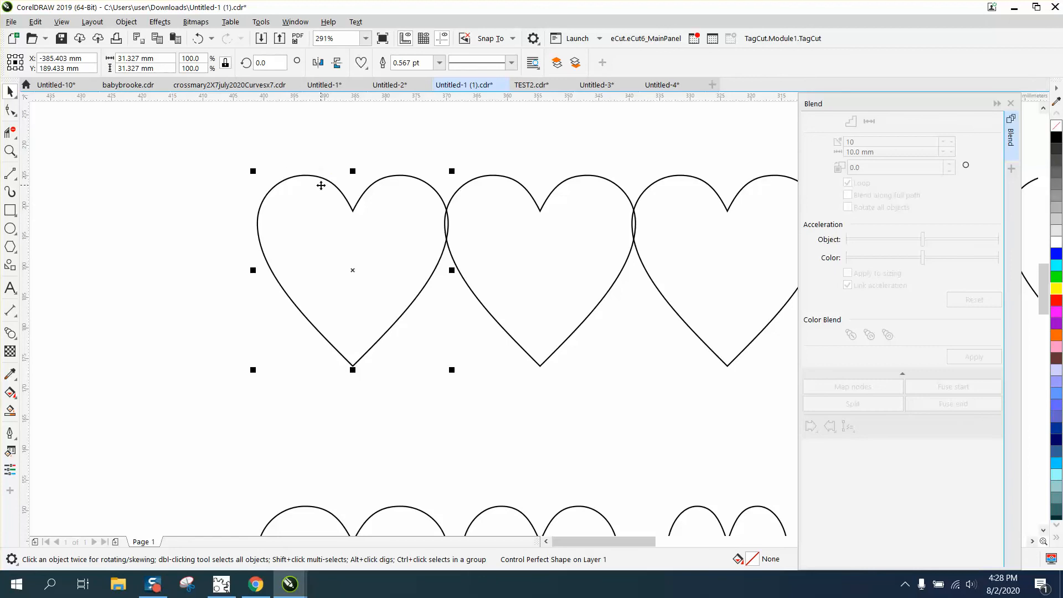
drag(330, 193, 239, 197)
Convert the first heart of the upper row to curves and inspect its nodes.
click(127, 22)
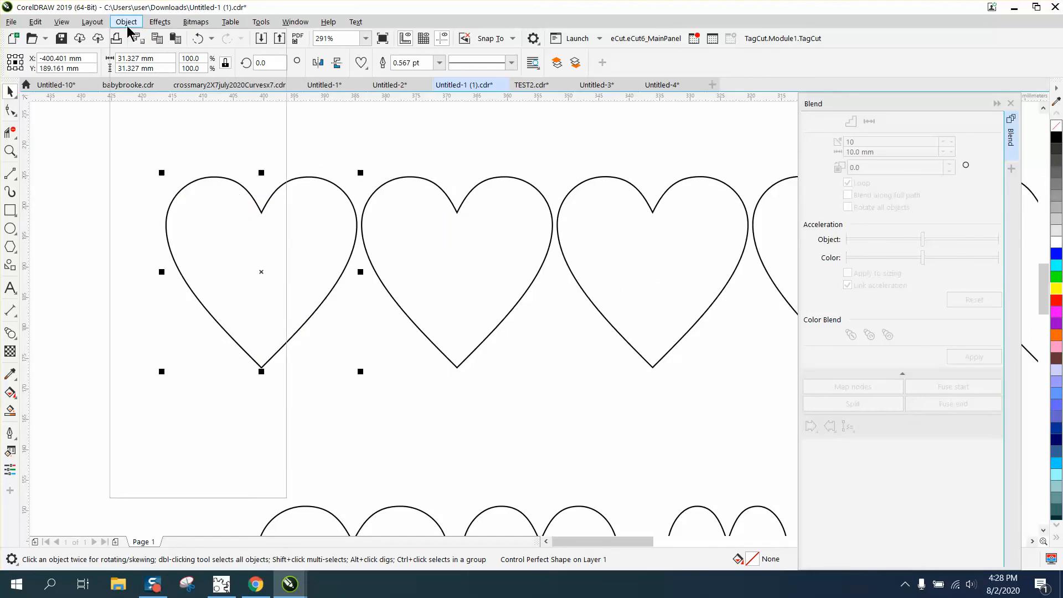
click(186, 355)
click(10, 110)
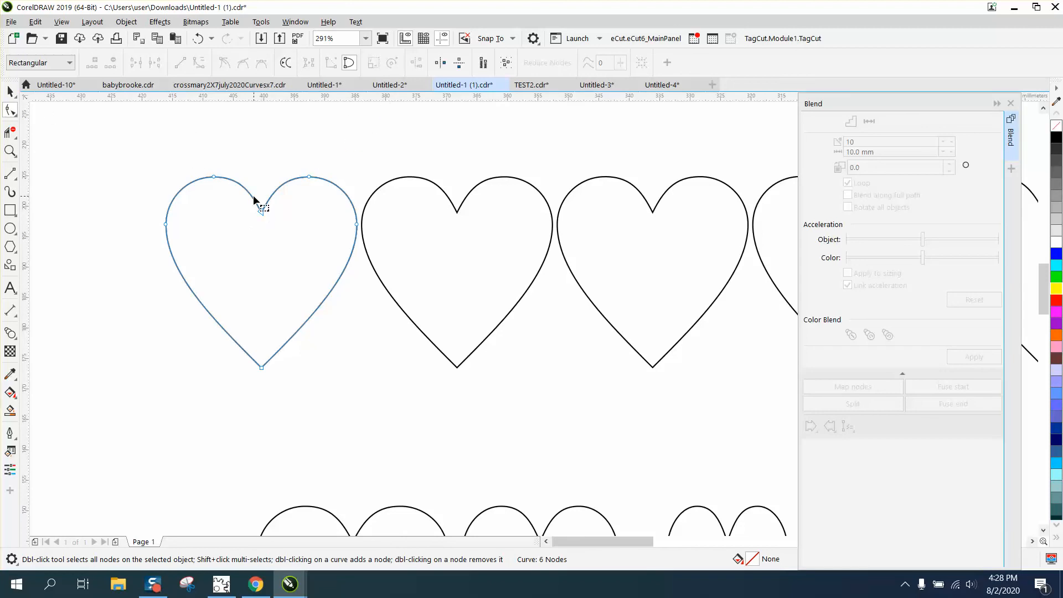
click(9, 92)
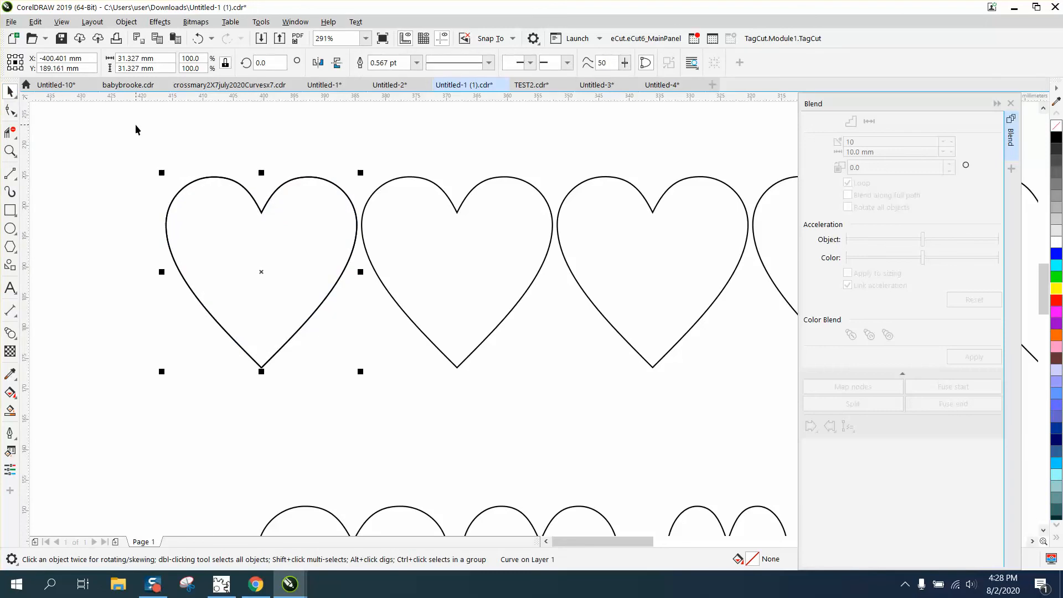
Copy the converted heart about 37 mm to the left, mirror it horizontally, and show both hearts' nodes for comparison.
scroll(222, 176, down, 2)
drag(247, 225, 125, 215)
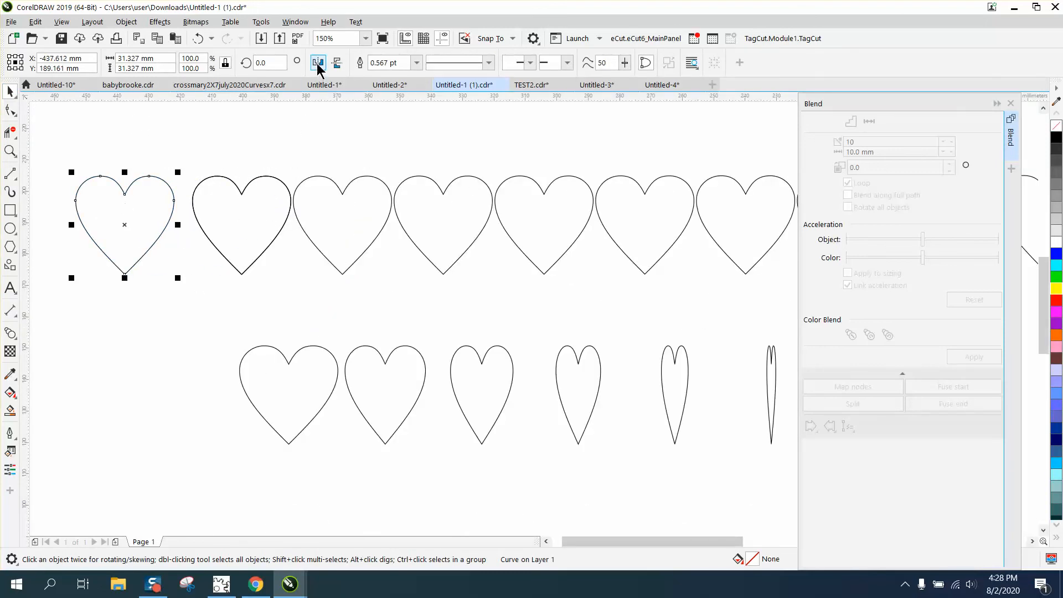
click(317, 62)
drag(61, 151, 355, 286)
click(10, 110)
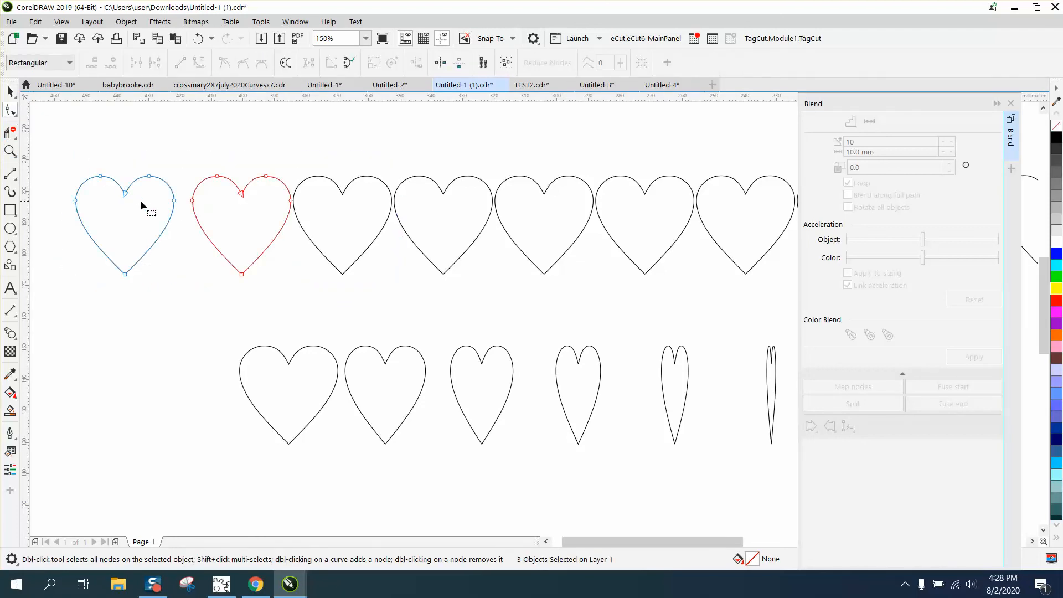
Nudge the notch node of the mirrored heart slightly down and to the right, and select the matching notch node of the original heart.
click(10, 151)
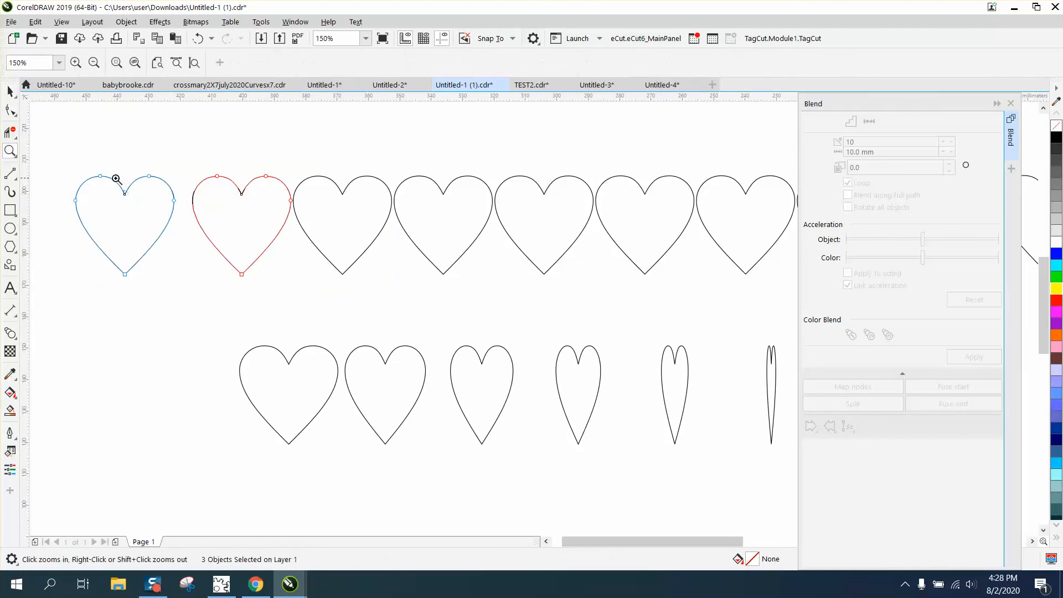
drag(106, 174, 288, 220)
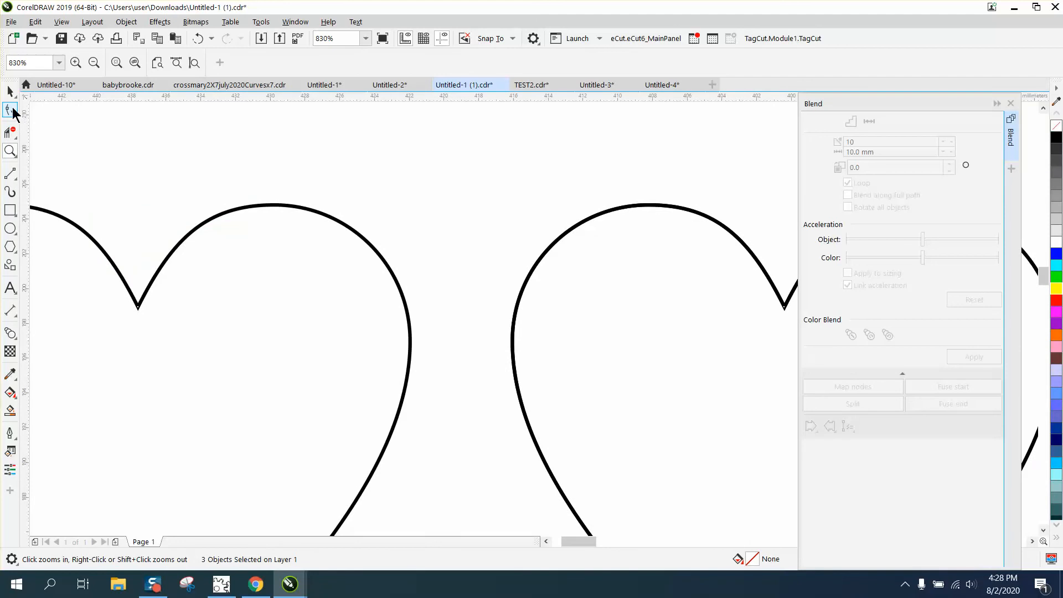
click(10, 109)
mouse_move(138, 307)
mouse_down()
mouse_move(117, 352)
mouse_move(143, 317)
mouse_up()
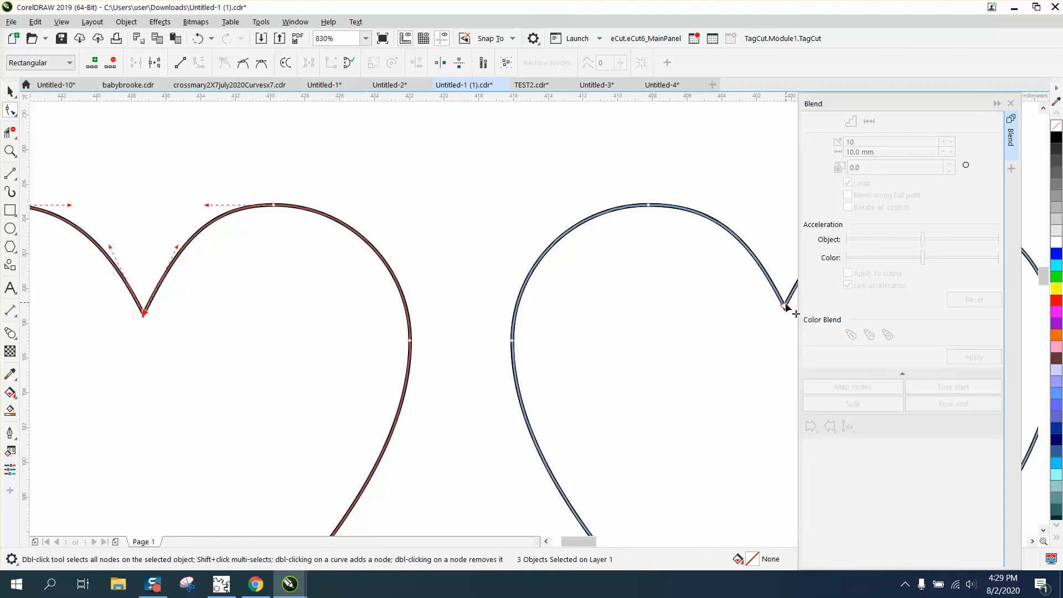
mouse_move(785, 307)
mouse_down()
mouse_move(771, 328)
mouse_move(783, 314)
mouse_up()
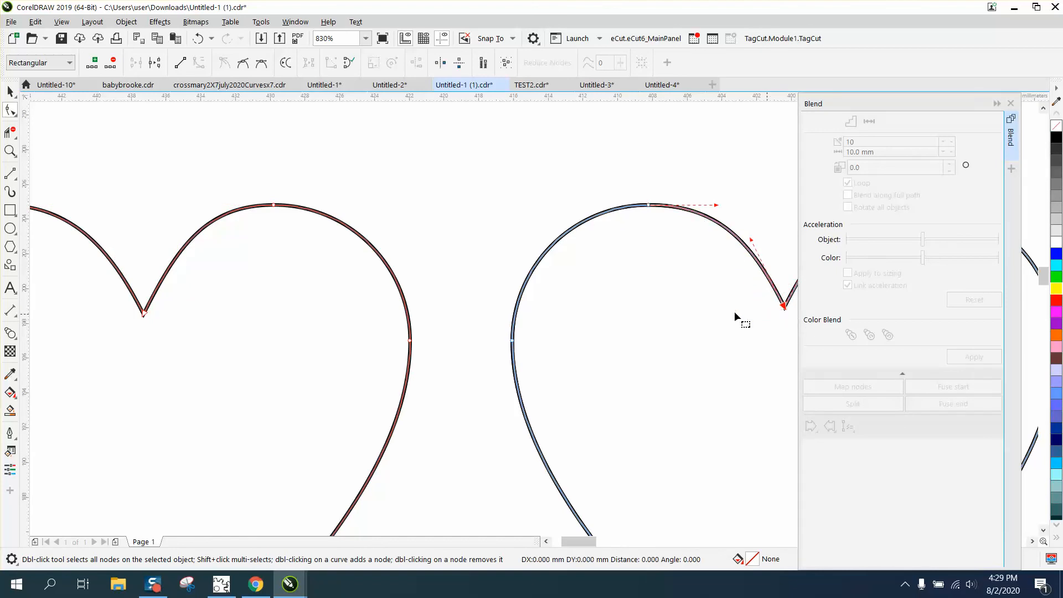
Try to pull the curve segment beside the original heart's notch down and to the right, and undo the change.
scroll(544, 297, down, 2)
drag(629, 262, 700, 342)
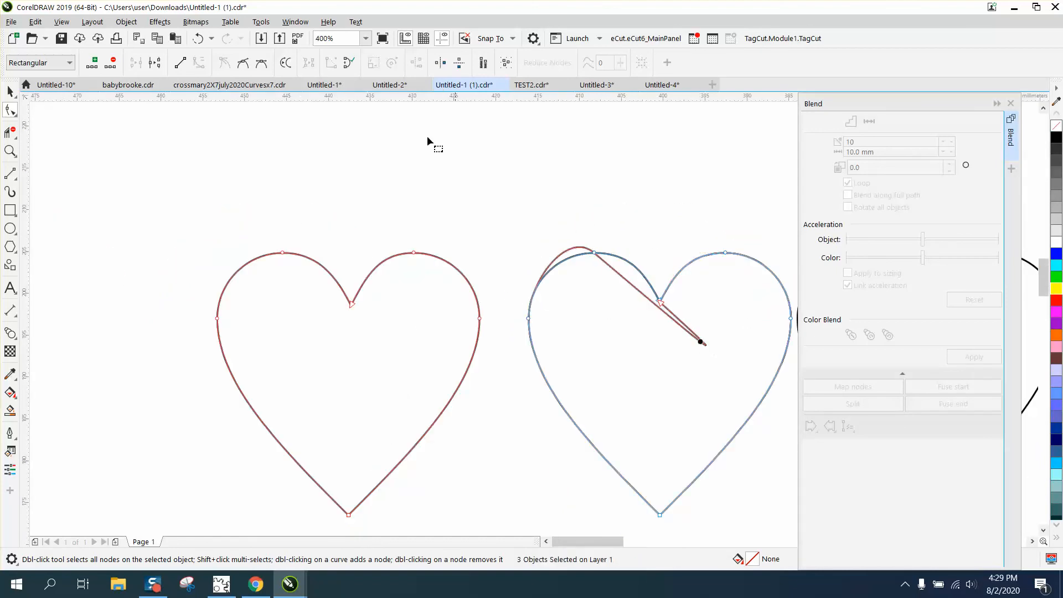
click(199, 40)
Examine the two heart blend rows, and compare them with the rotated square and arrow blends on the rotation page.
scroll(448, 169, down, 2)
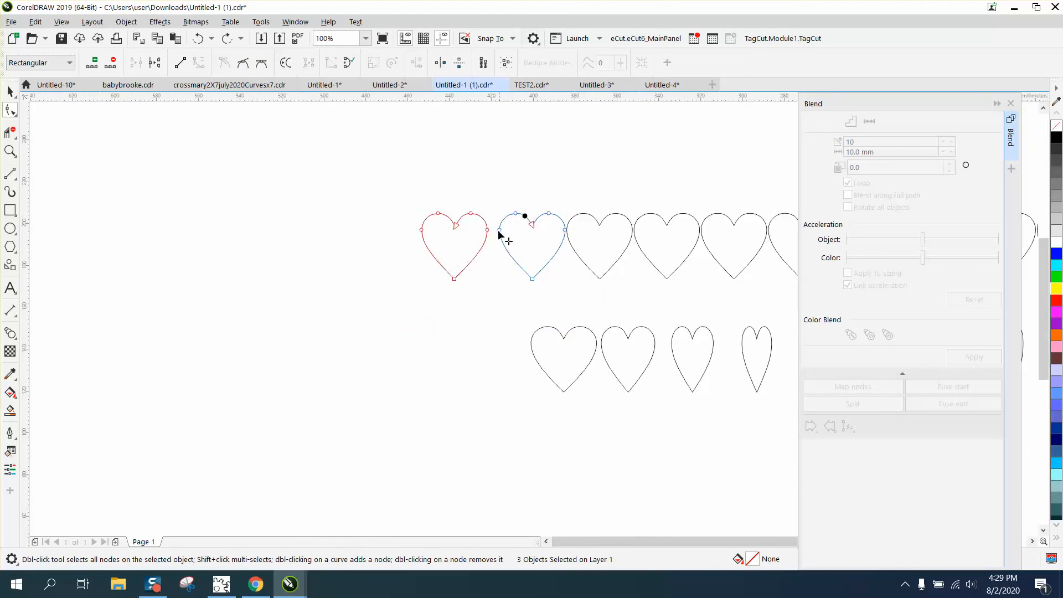
scroll(471, 240, down, 1)
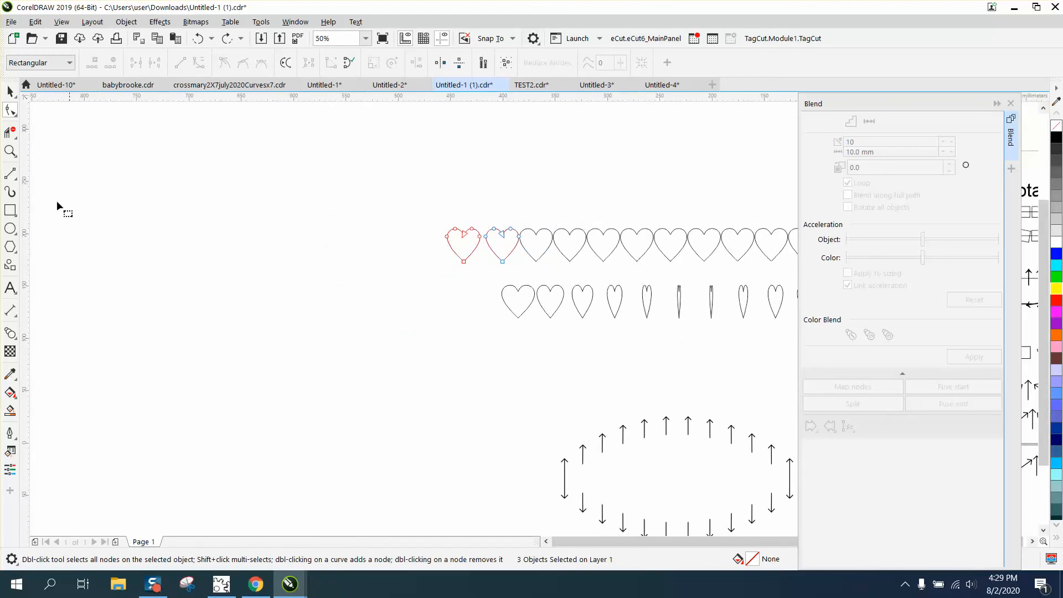
click(10, 151)
drag(484, 271, 779, 333)
scroll(565, 299, down, 3)
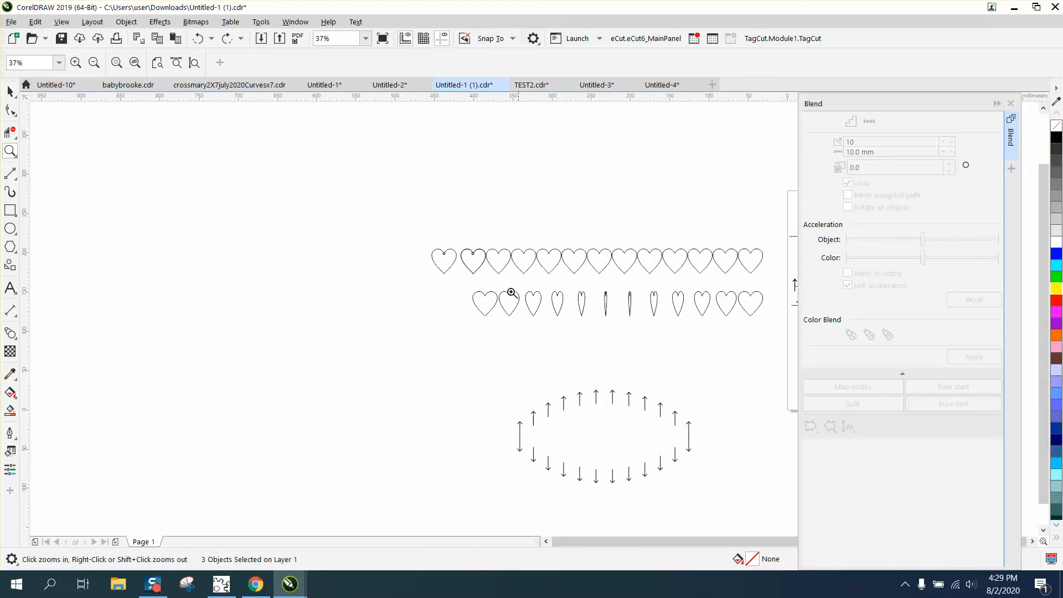
drag(441, 274, 765, 332)
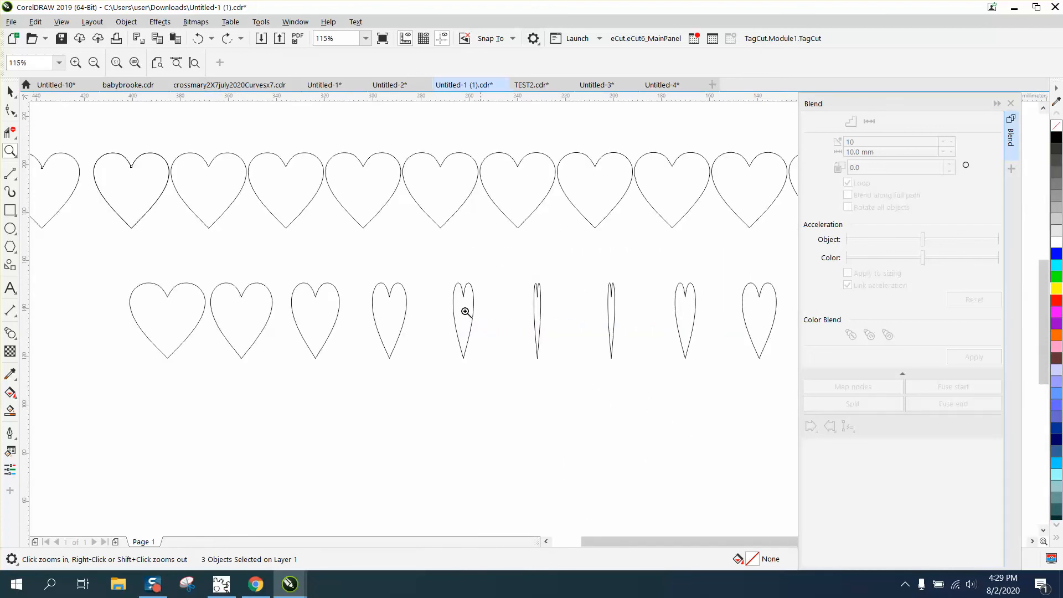
scroll(394, 283, down, 3)
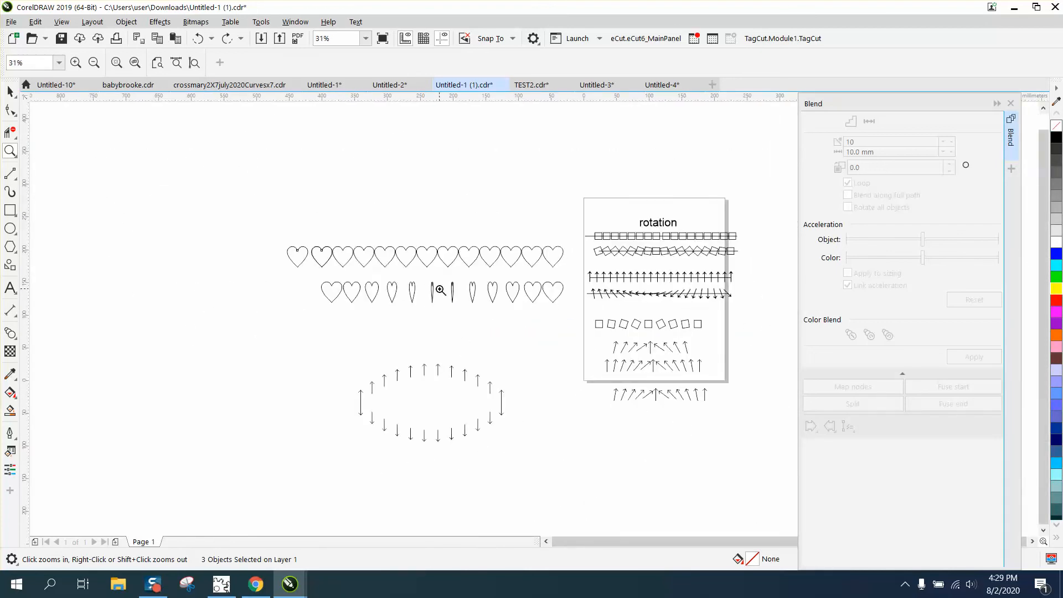
drag(587, 213, 759, 415)
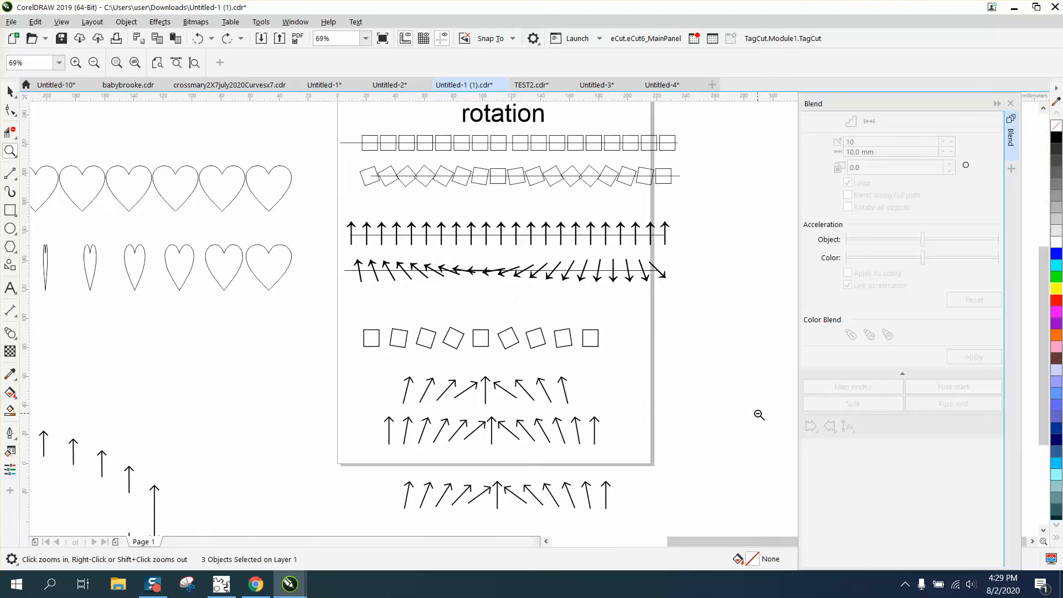